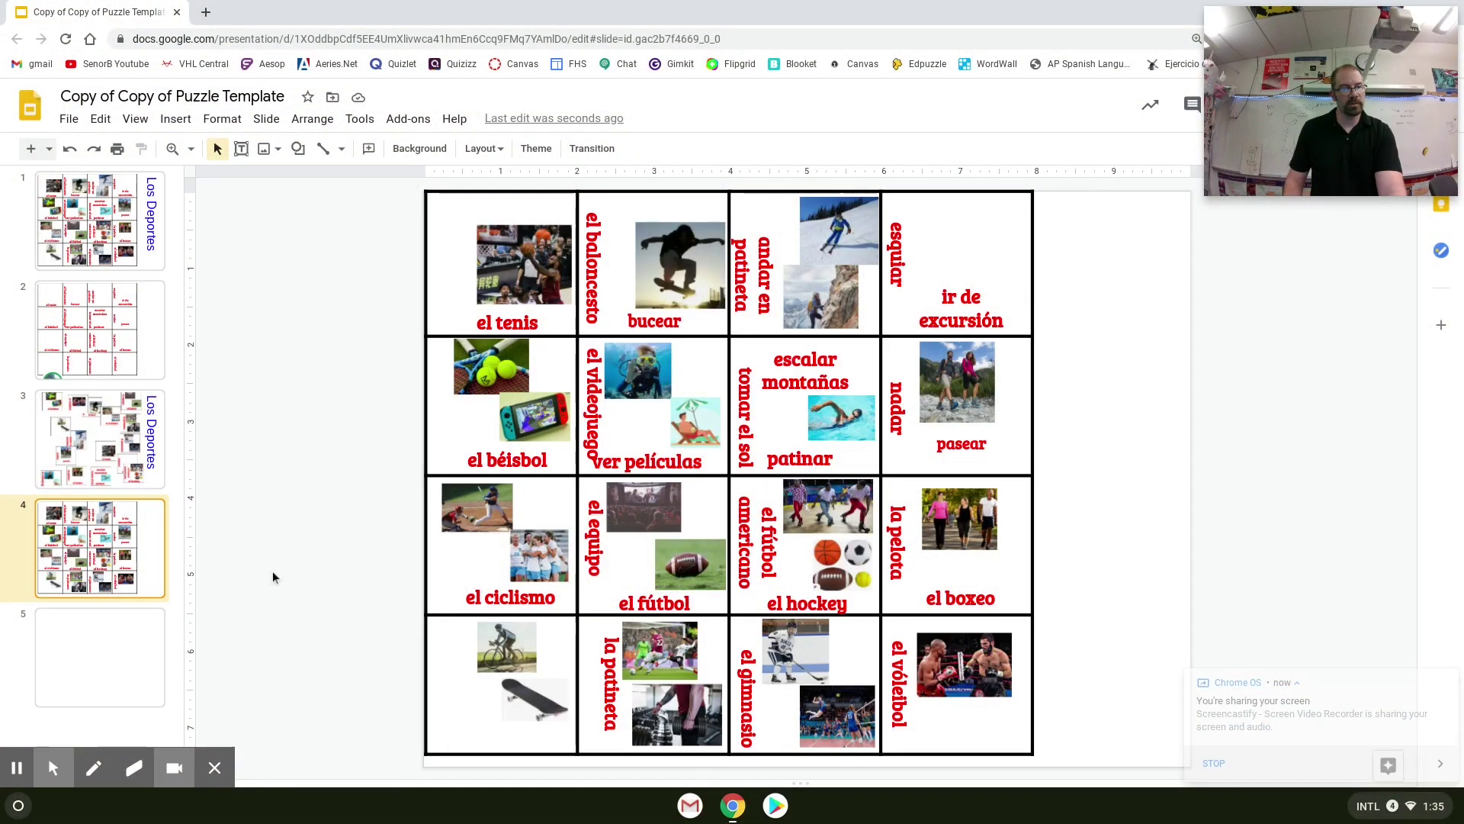
Compare the puzzle versions on slides 3 and 1, ending on slide 2's word grid
left_click(70, 448)
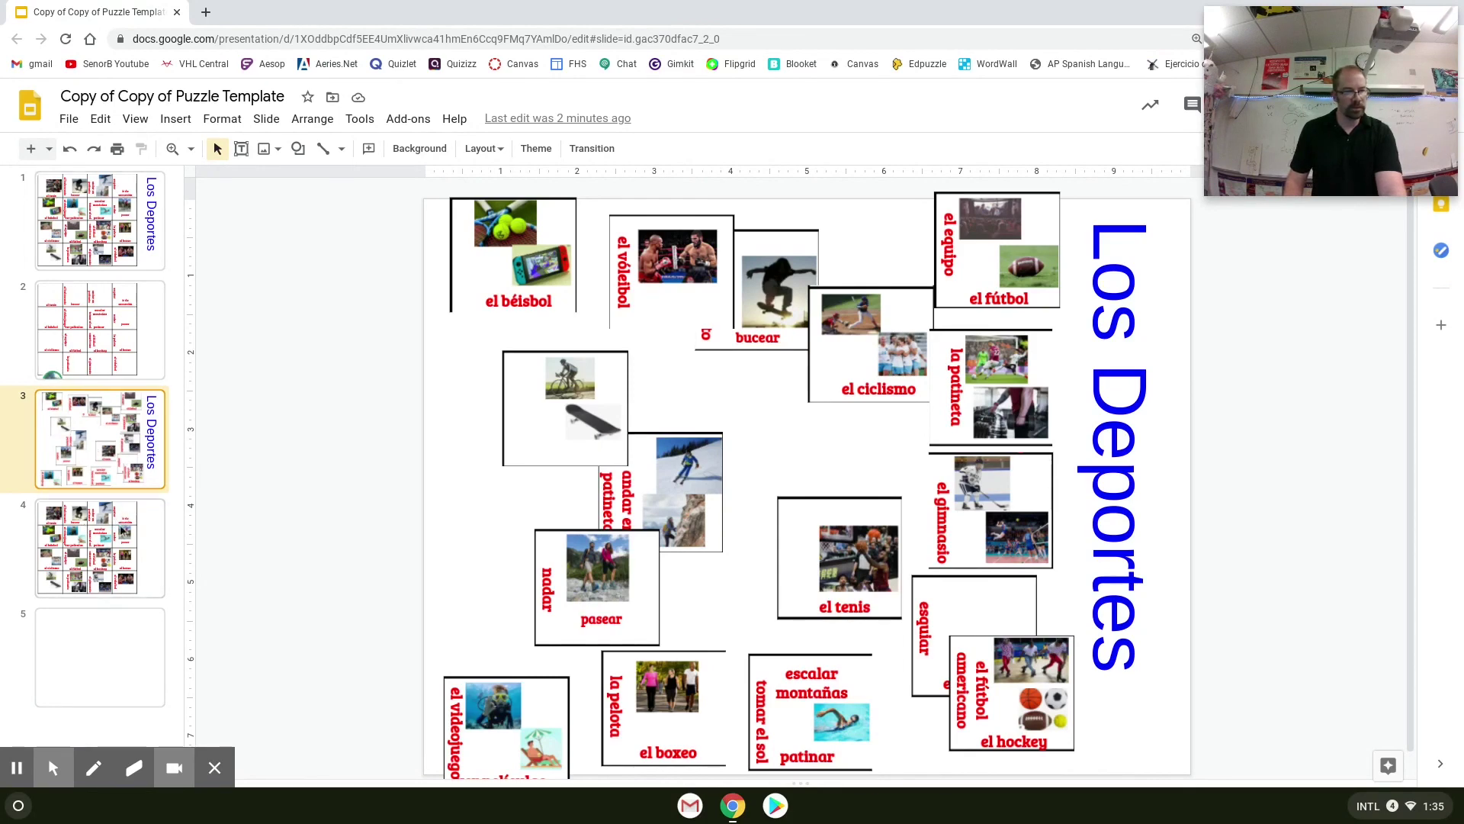
left_click(125, 521)
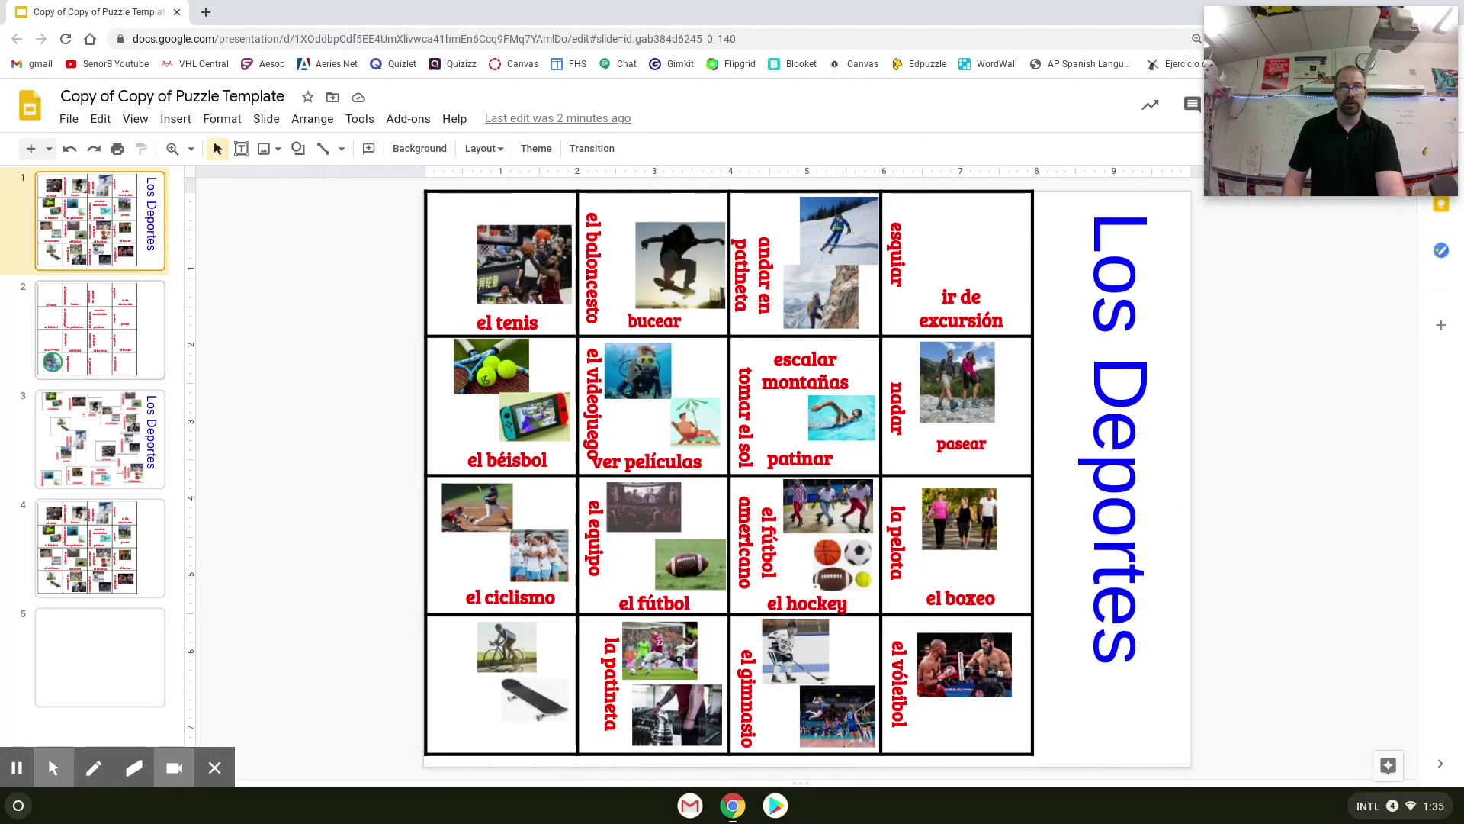
left_click(140, 361)
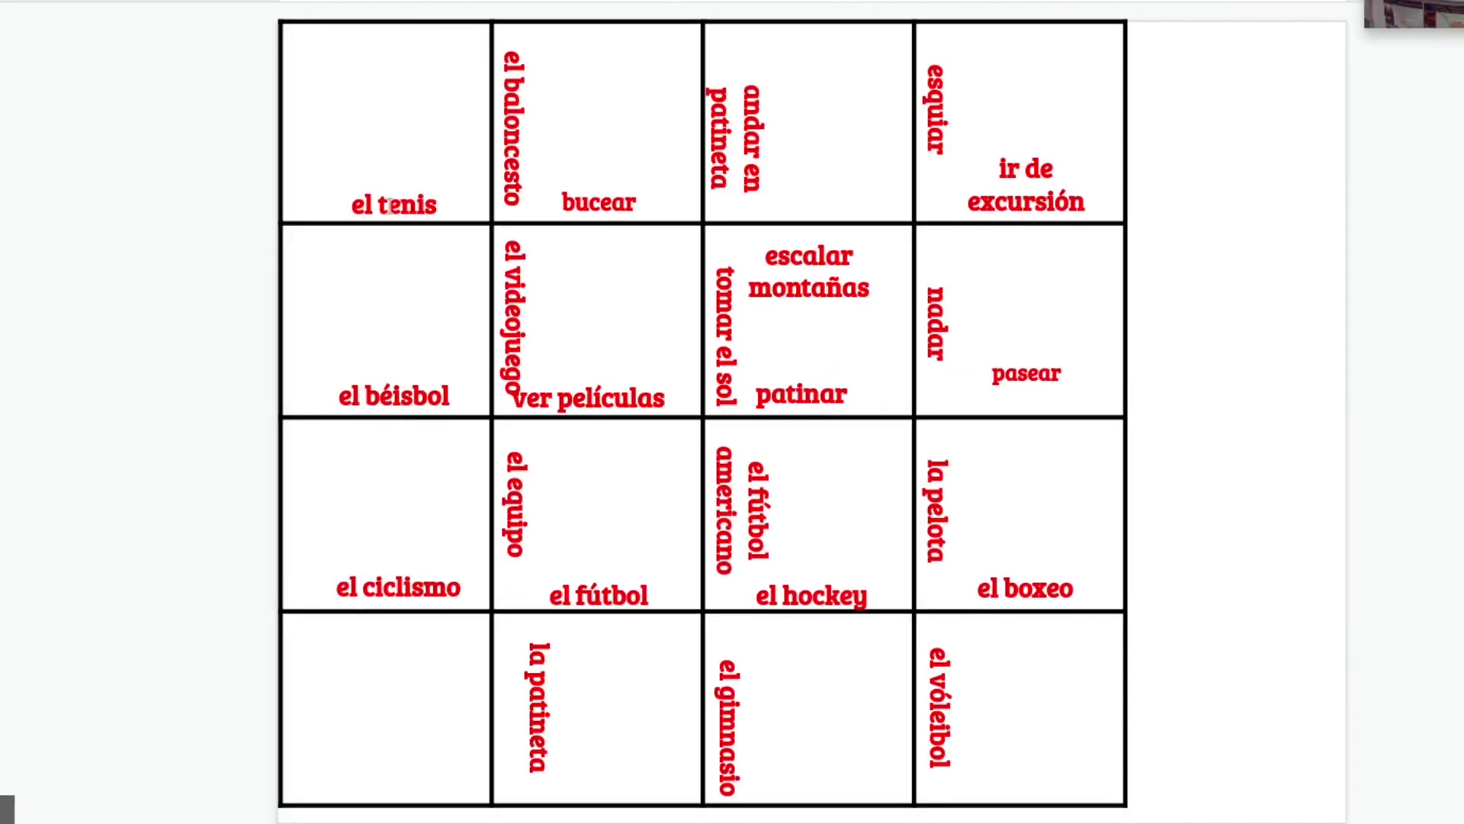
Select the el tenis, el baloncesto, bucear and andar en patineta labels, then return to slide 1
left_click(389, 204)
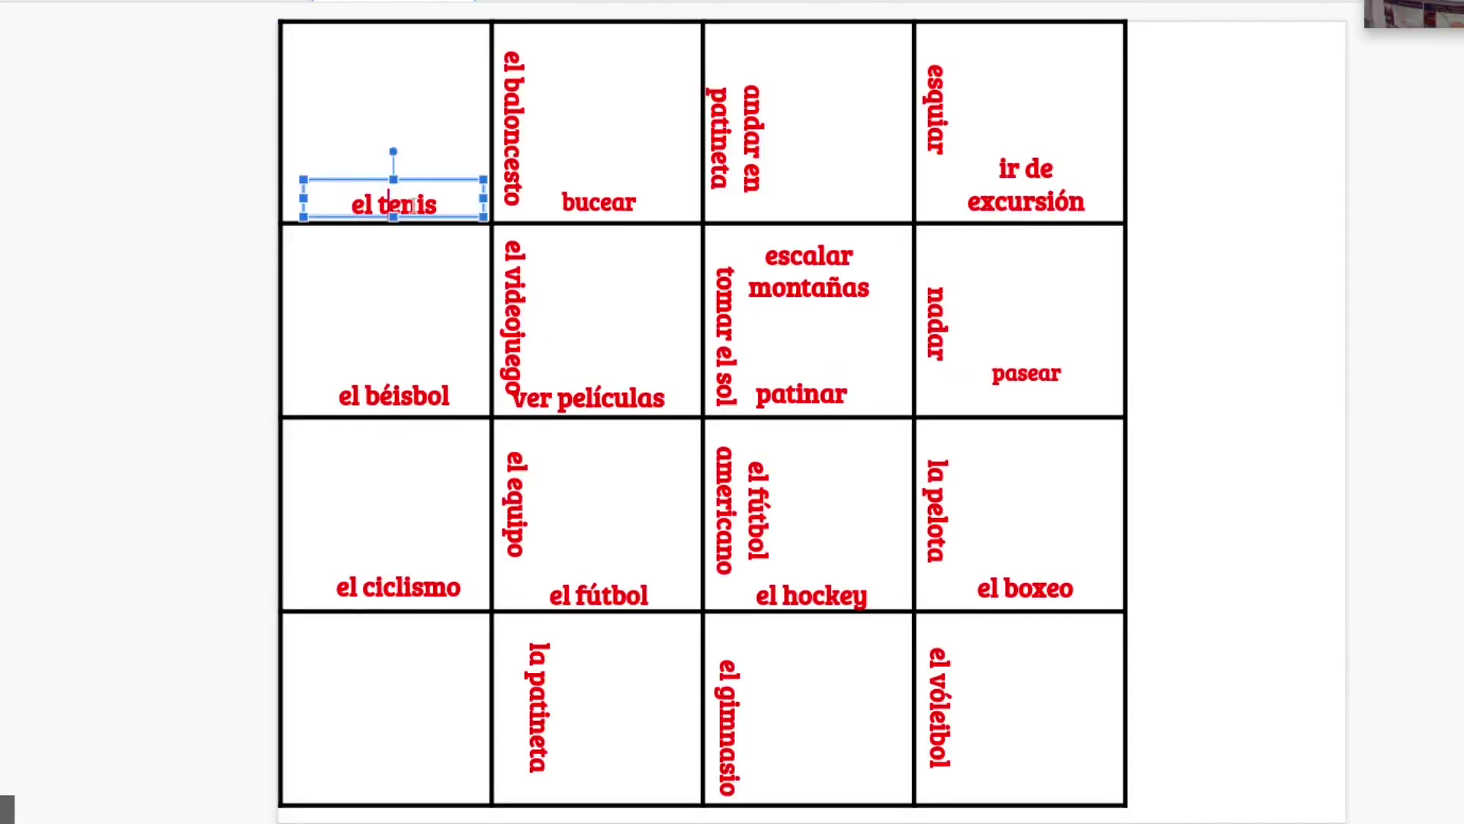
left_click(517, 156)
left_click(625, 203)
left_click(752, 160)
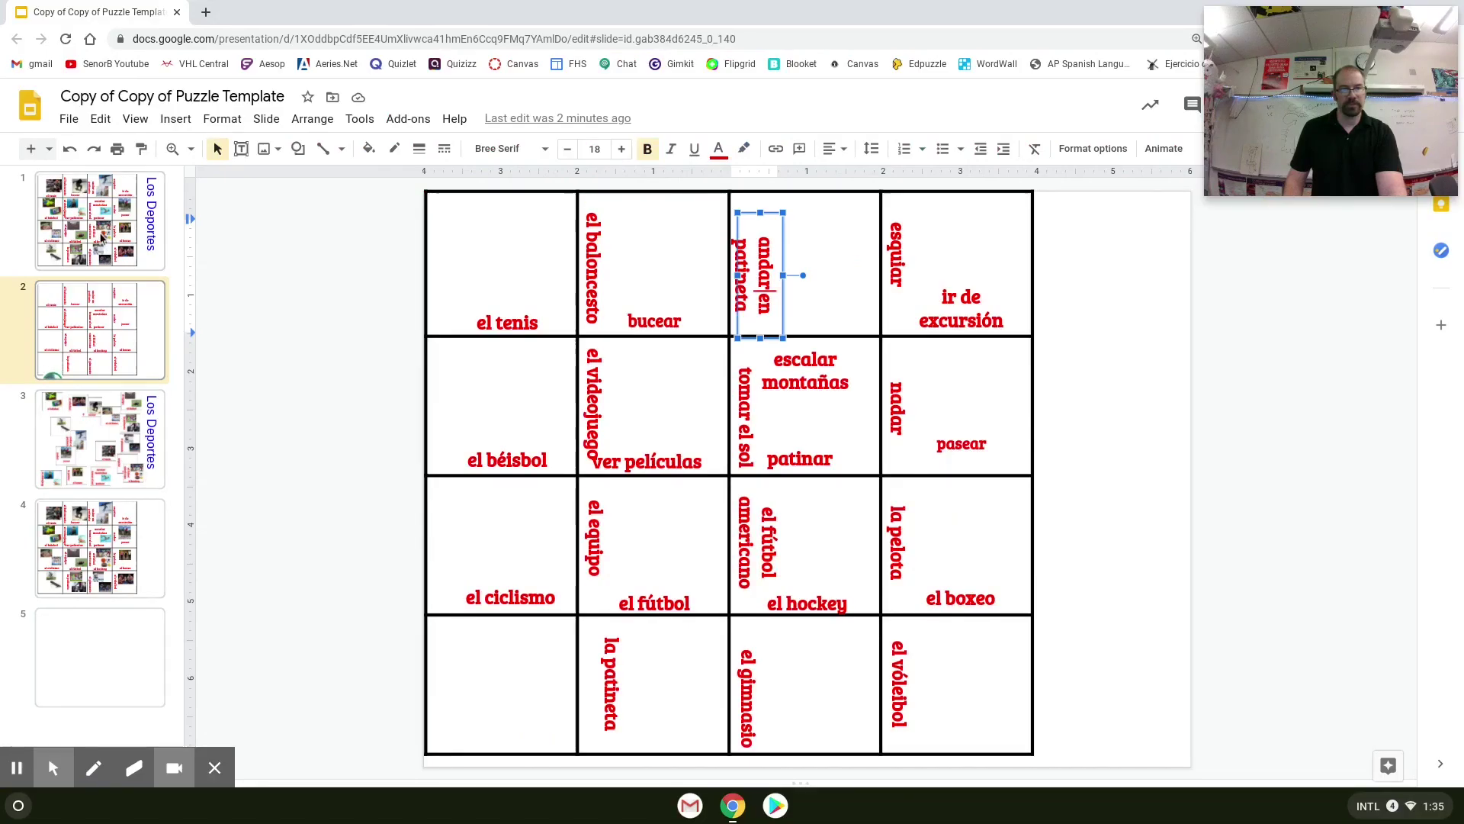
left_click(109, 248)
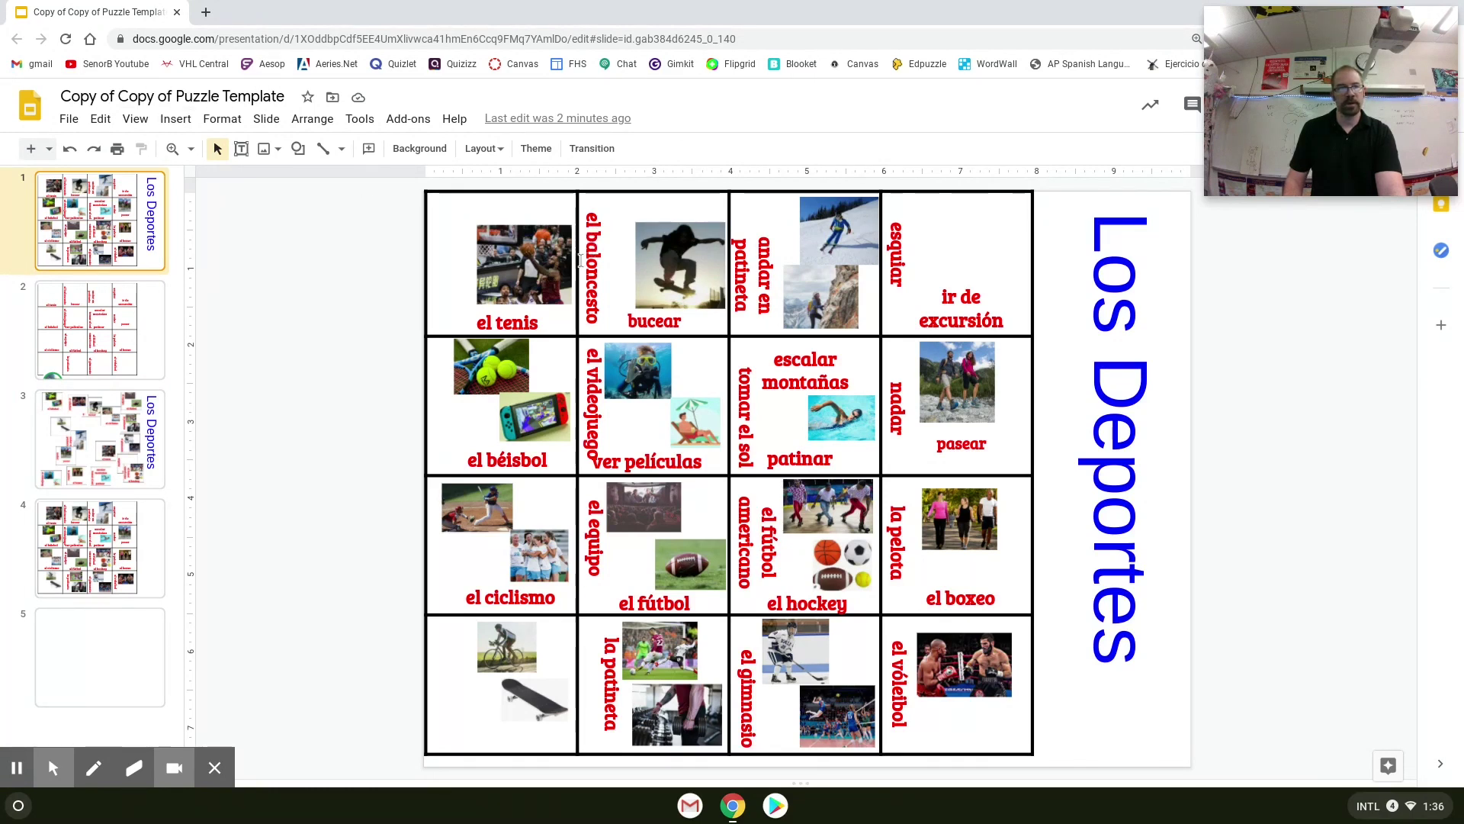
Search Google Images for 'basketball' in a new browser tab
left_click(206, 12)
type("imag")
key("Return")
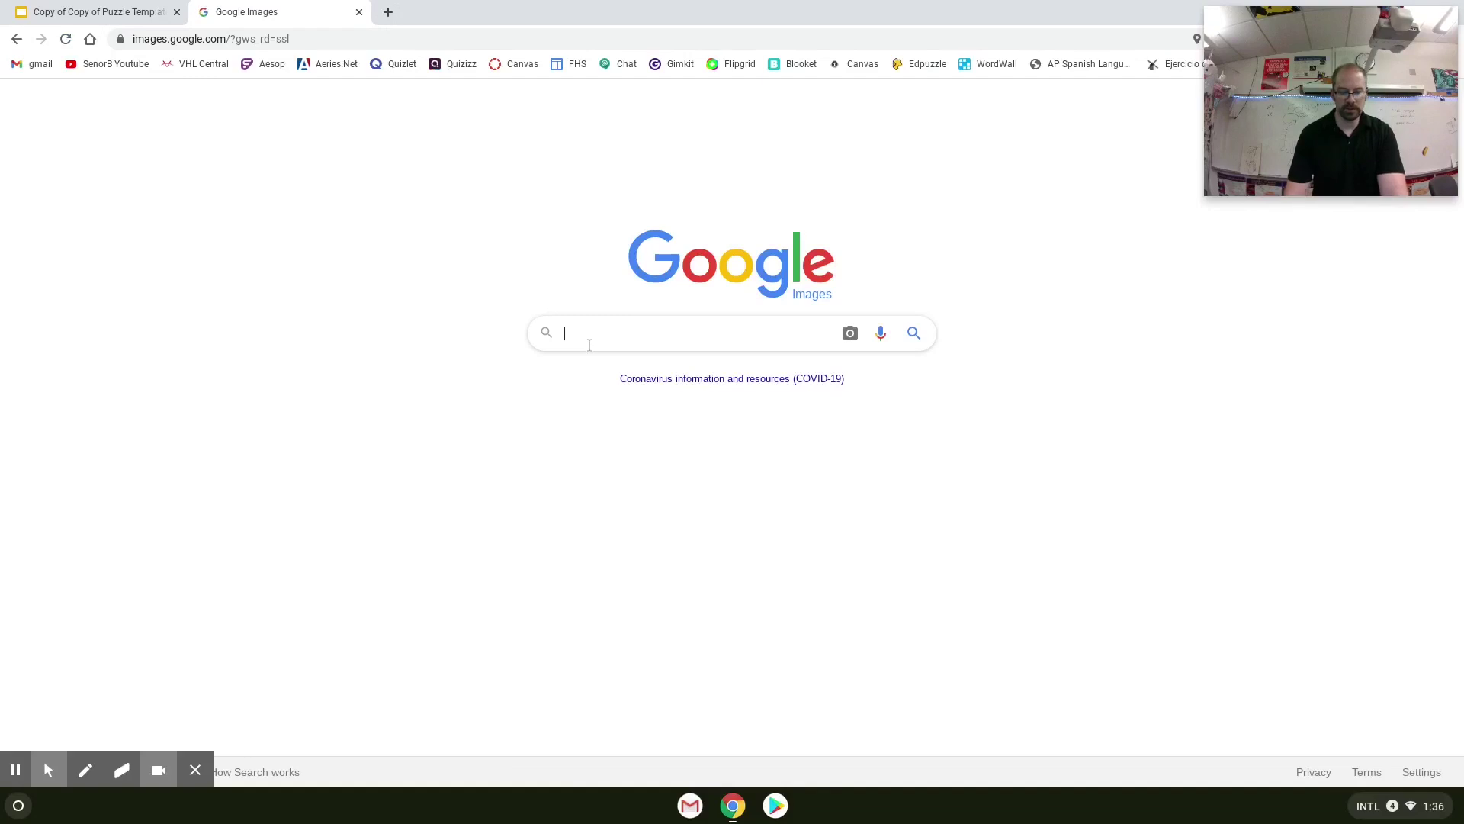
type("baskert")
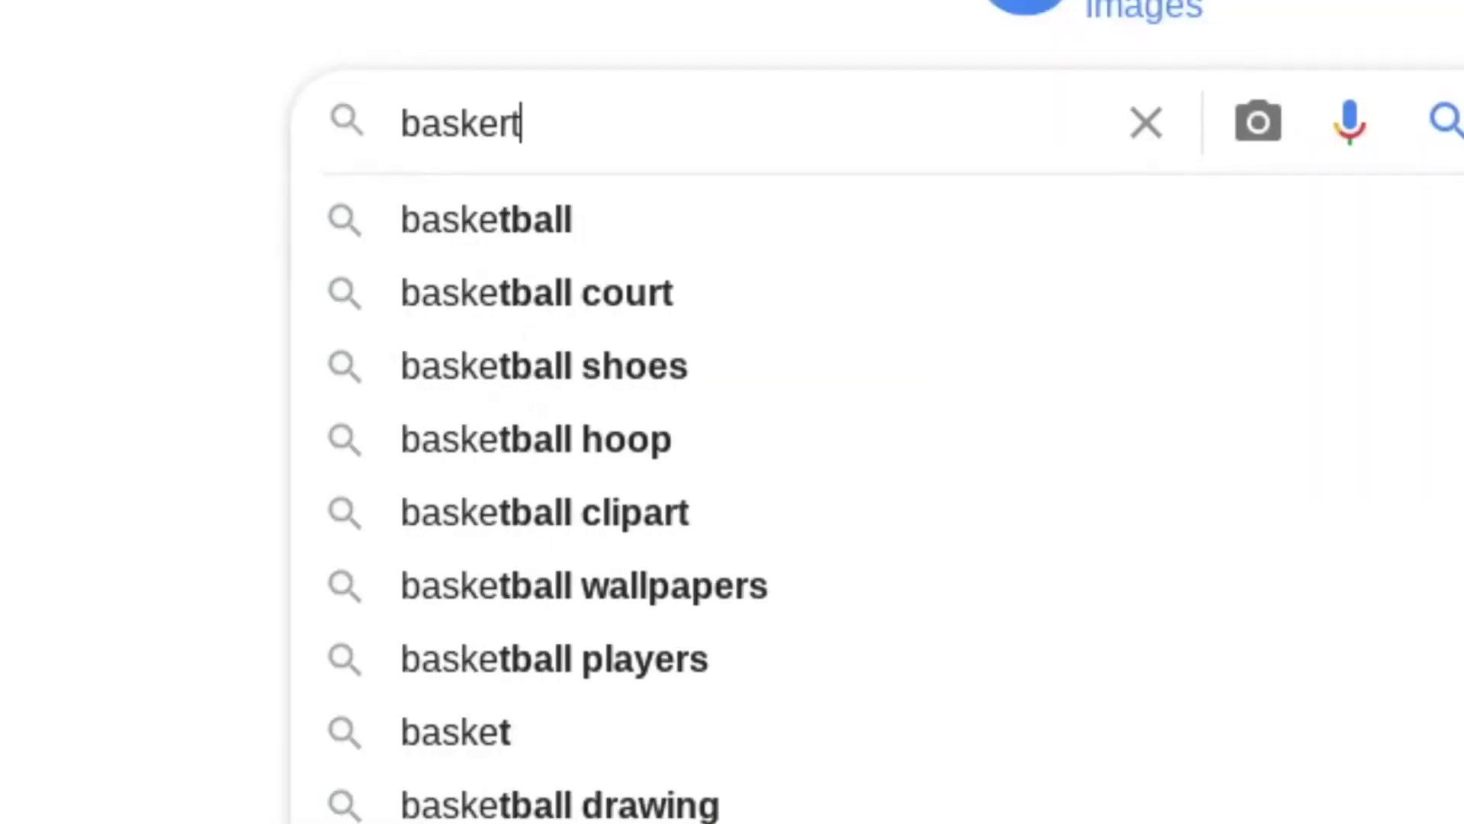
key("BackSpace")
key("BackSpace")
type("tball")
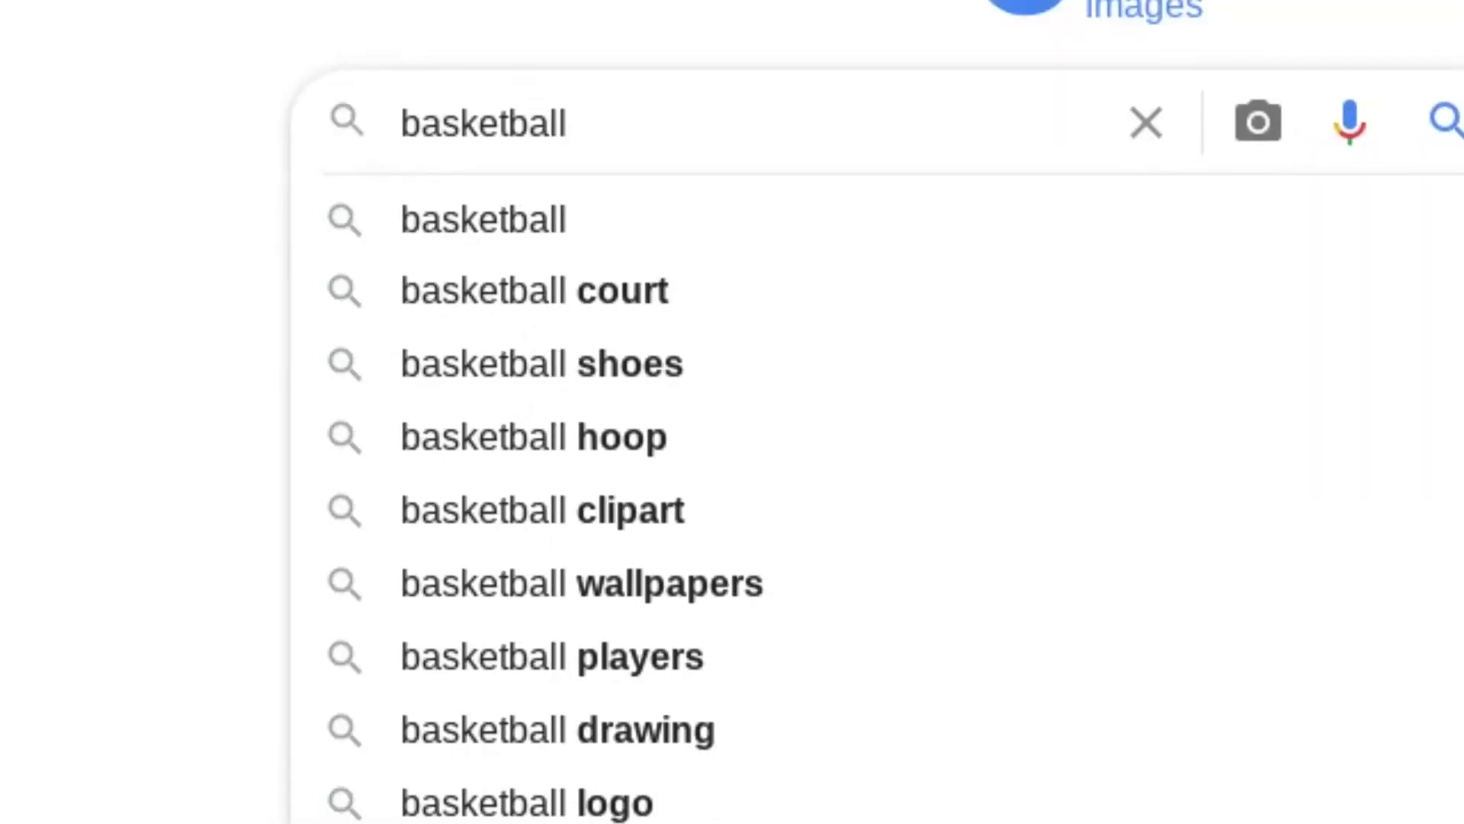
key("Return")
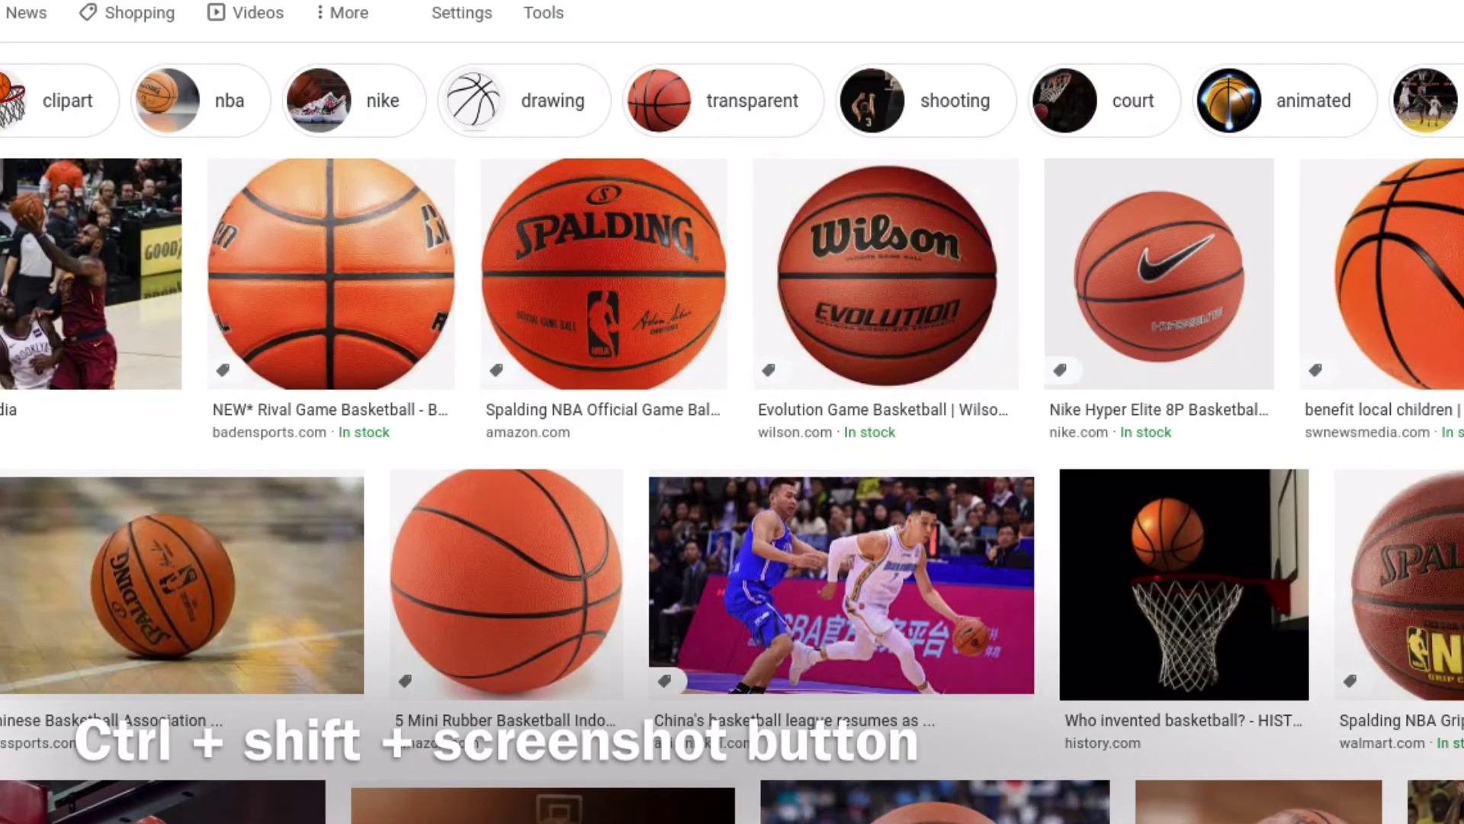
Screenshot the Spalding basketball picture and copy it to the clipboard
key("ctrl+shift+F5")
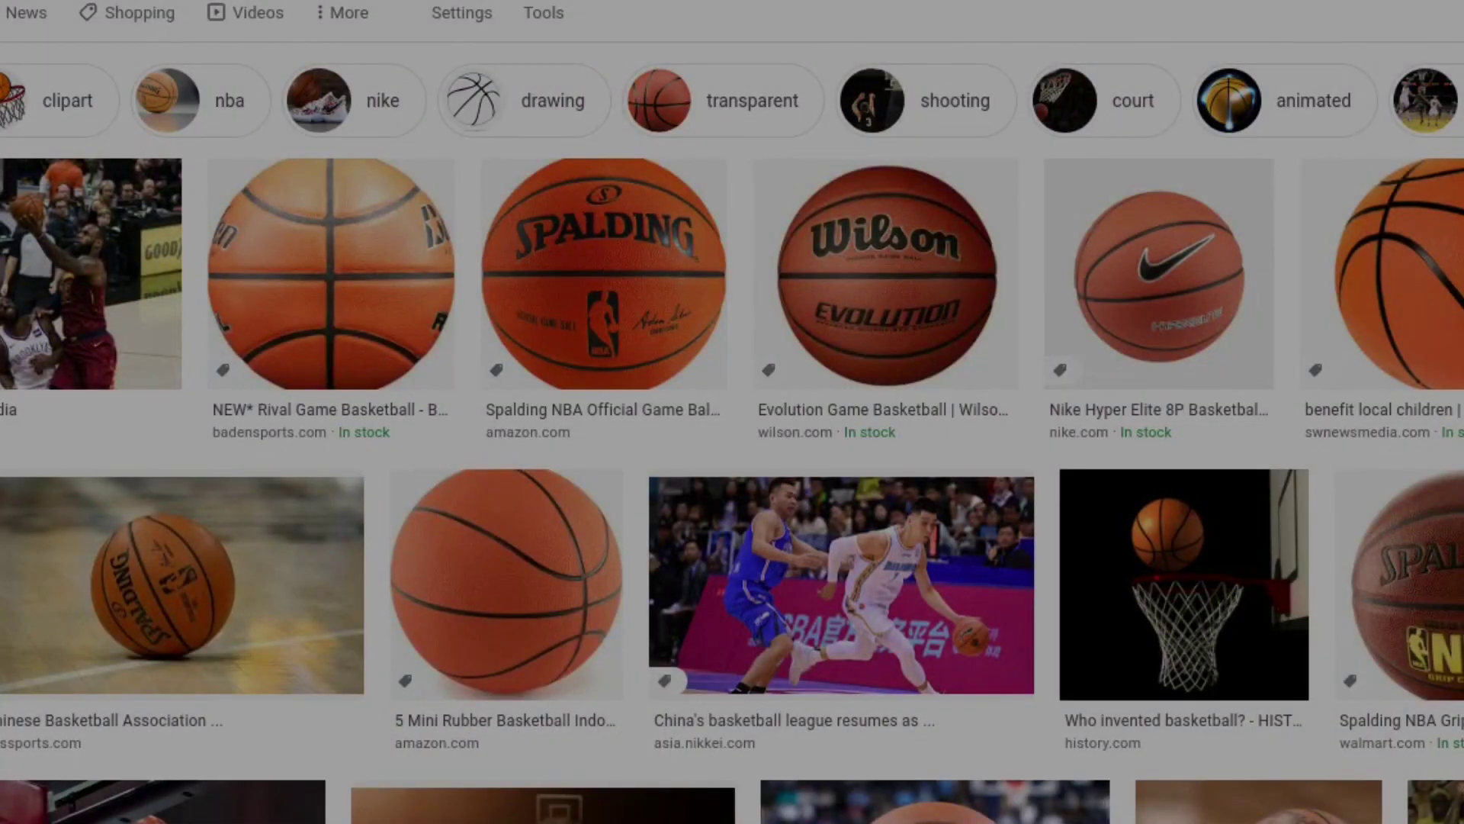
left_click_drag(483, 158, 735, 395)
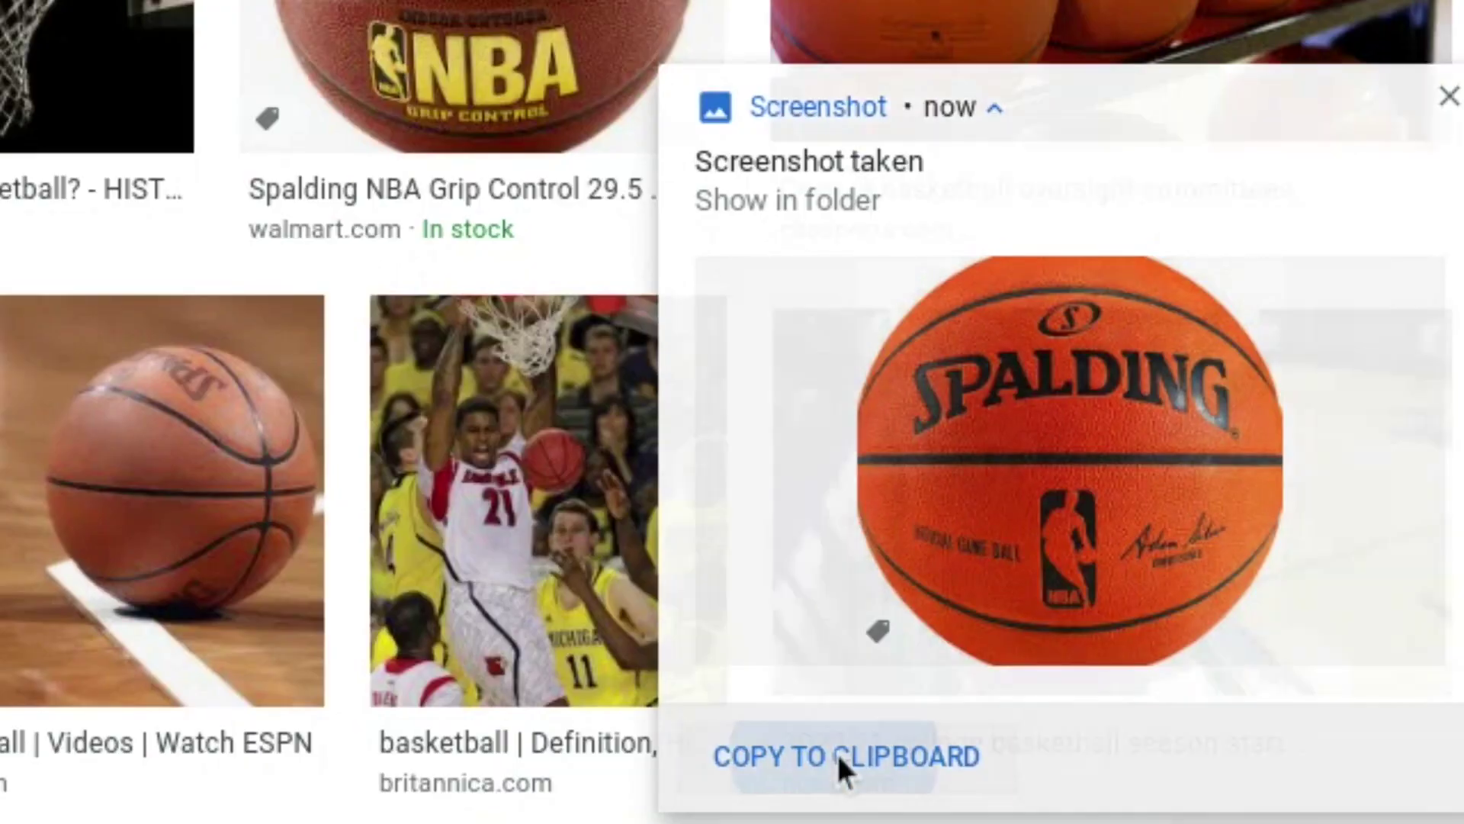
left_click(839, 763)
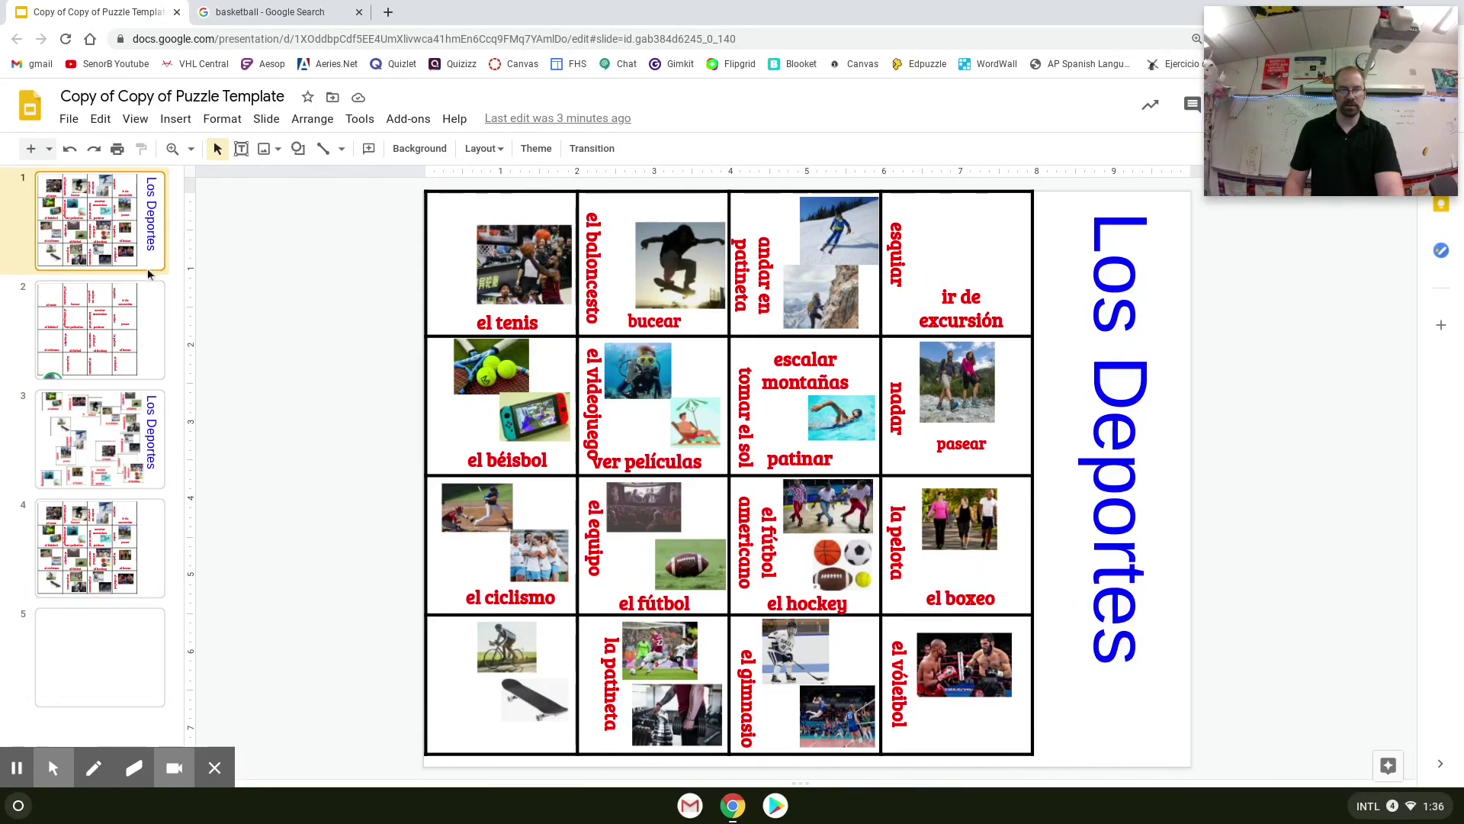
left_click(156, 293)
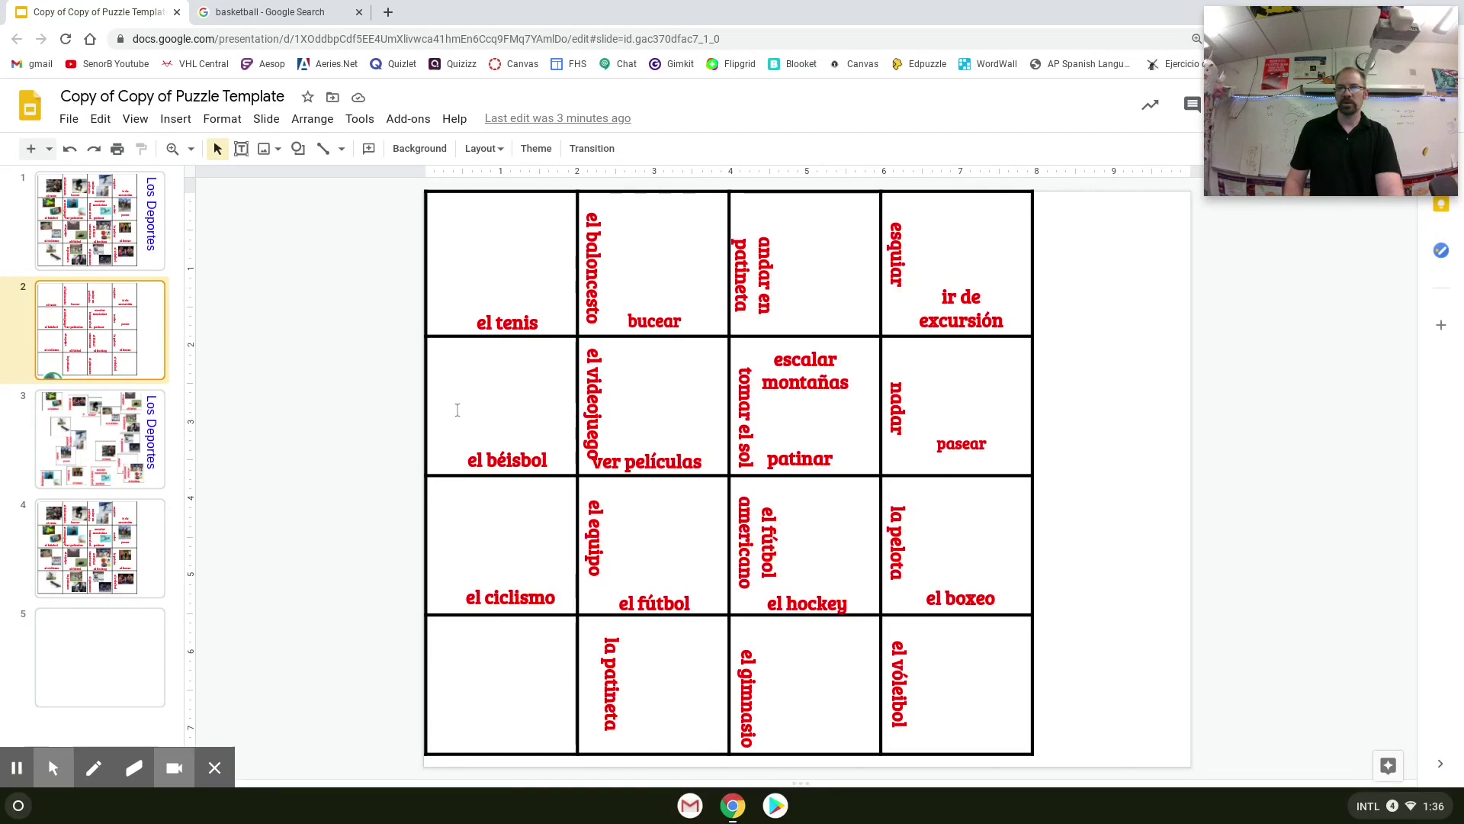
key("ctrl+v")
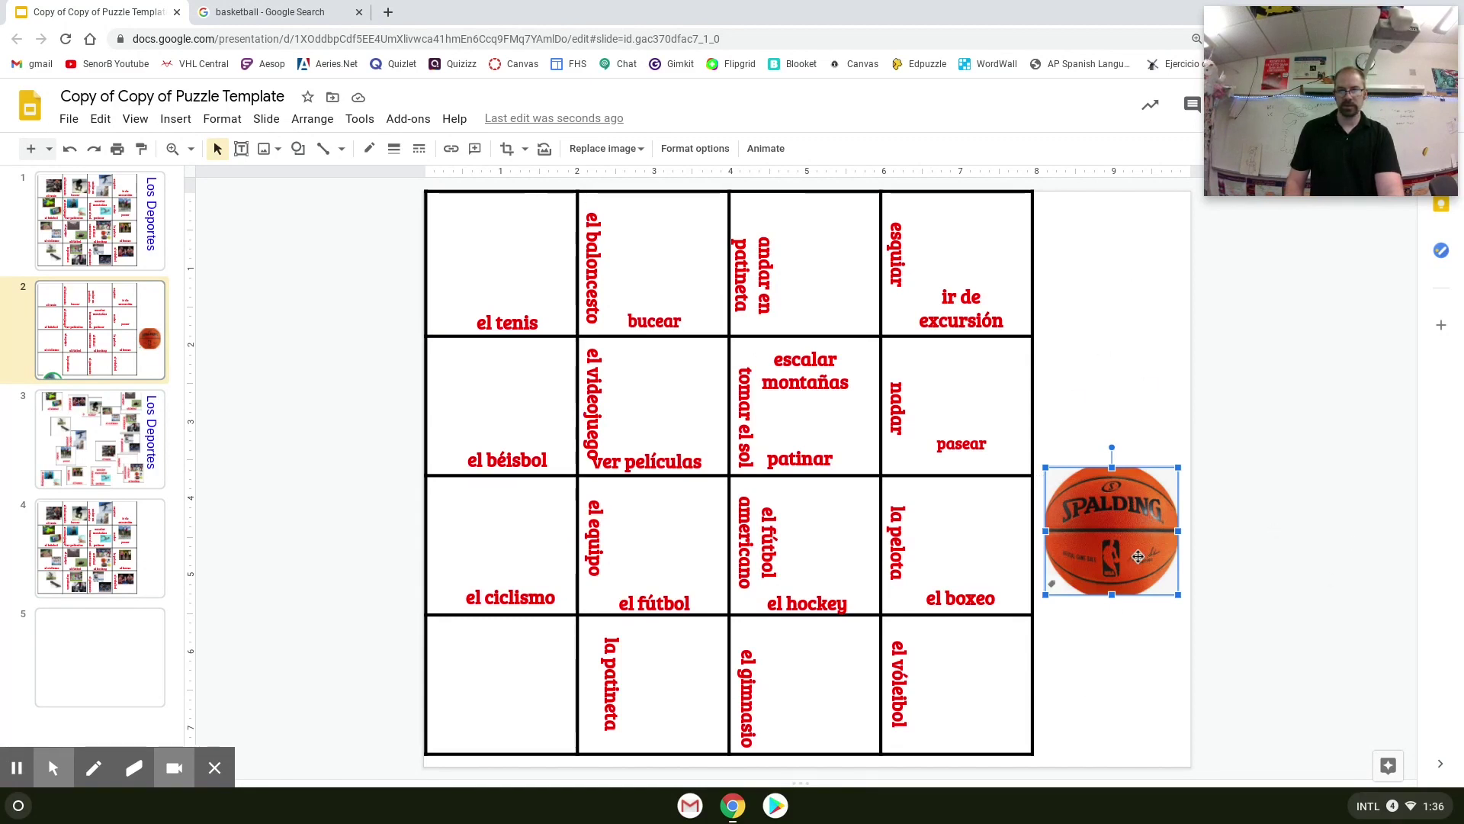
left_click_drag(1181, 593, 1128, 556)
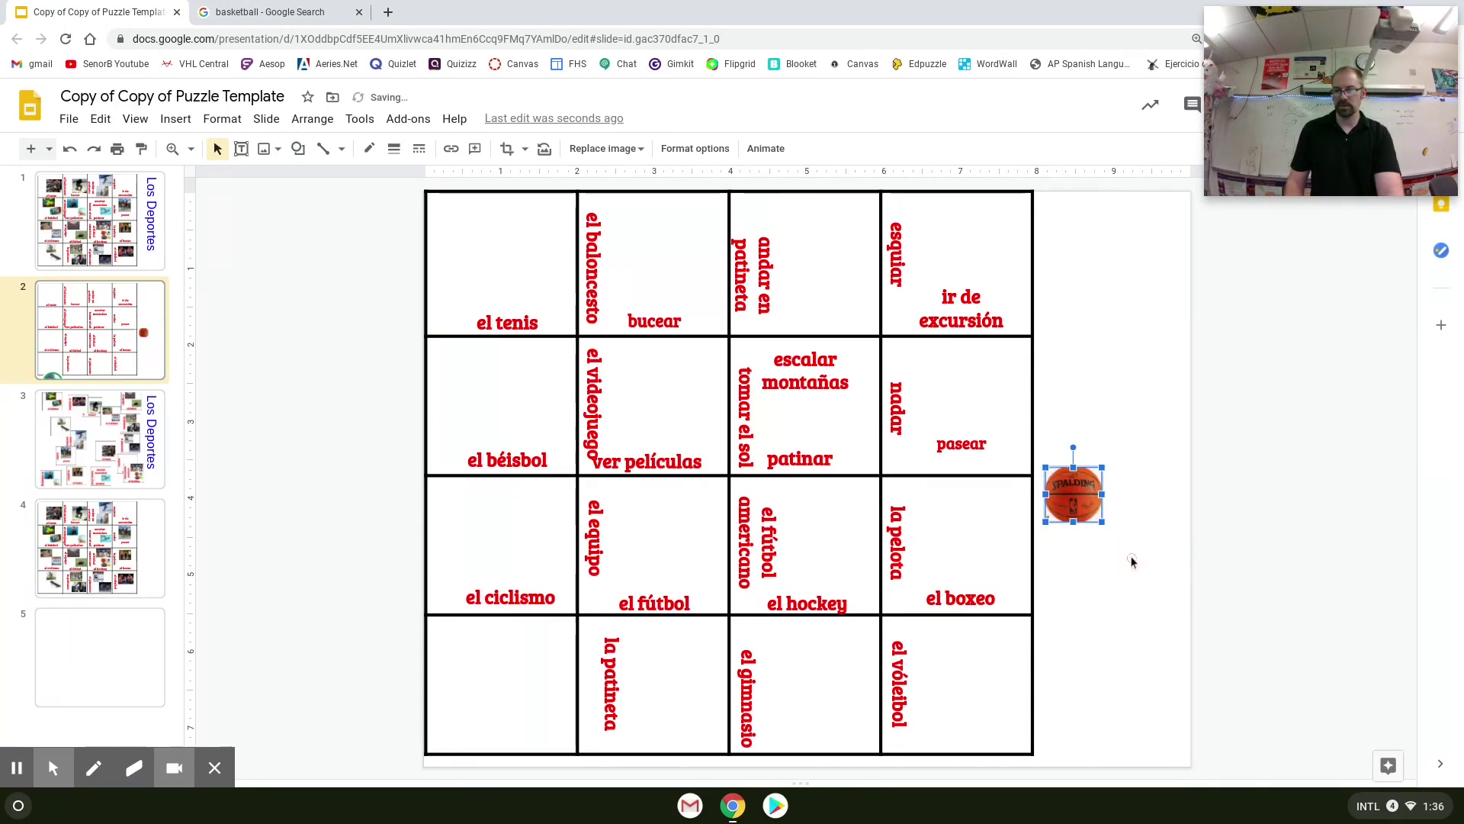
left_click_drag(1071, 492, 1115, 395)
key("Delete")
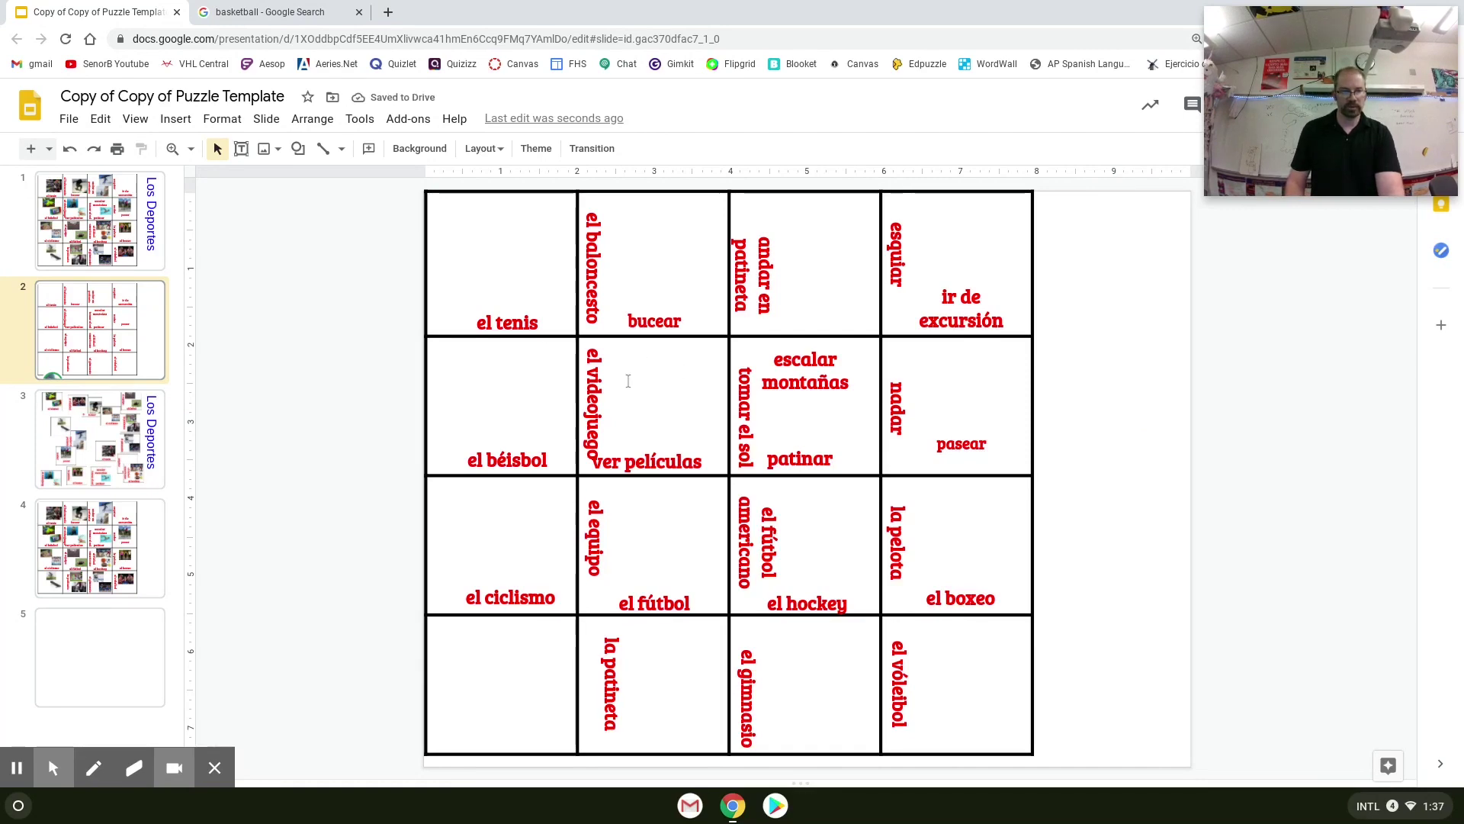
key("Page_Up")
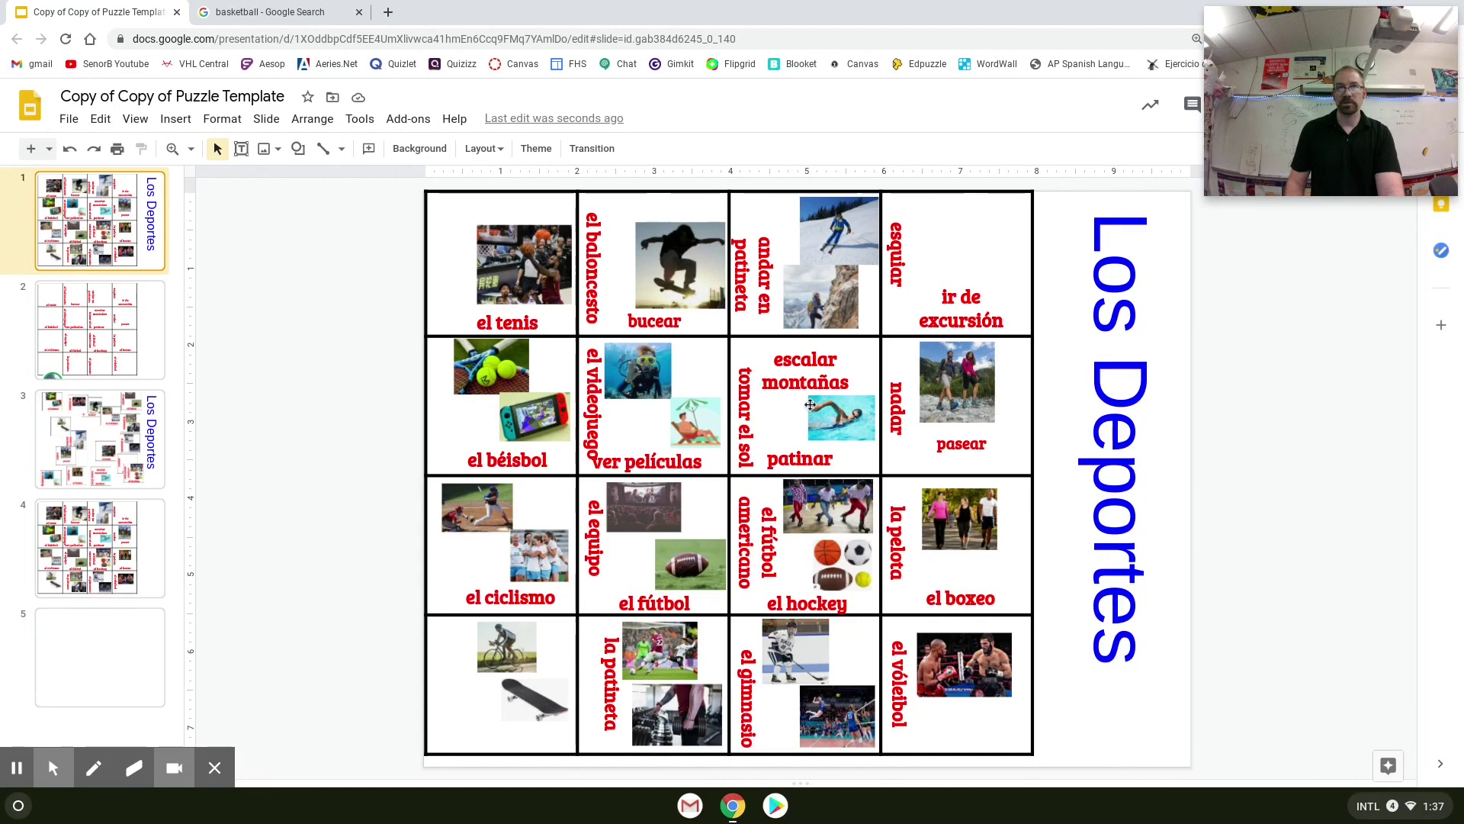
Rotate the Los Deportes title toward horizontal and back to 90°, then view slide 3
left_click(1122, 263)
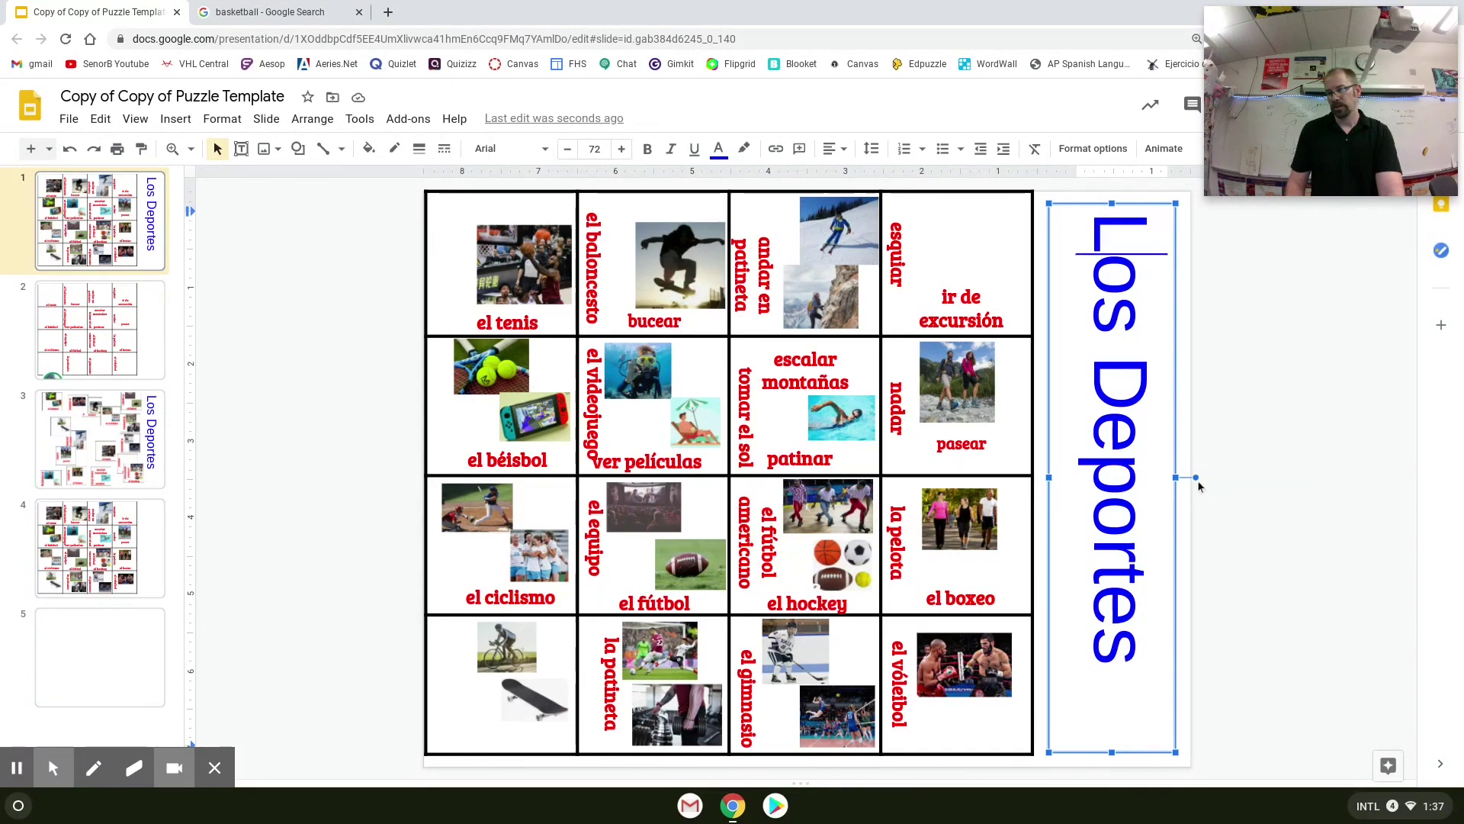
left_click_drag(1196, 479, 1111, 441)
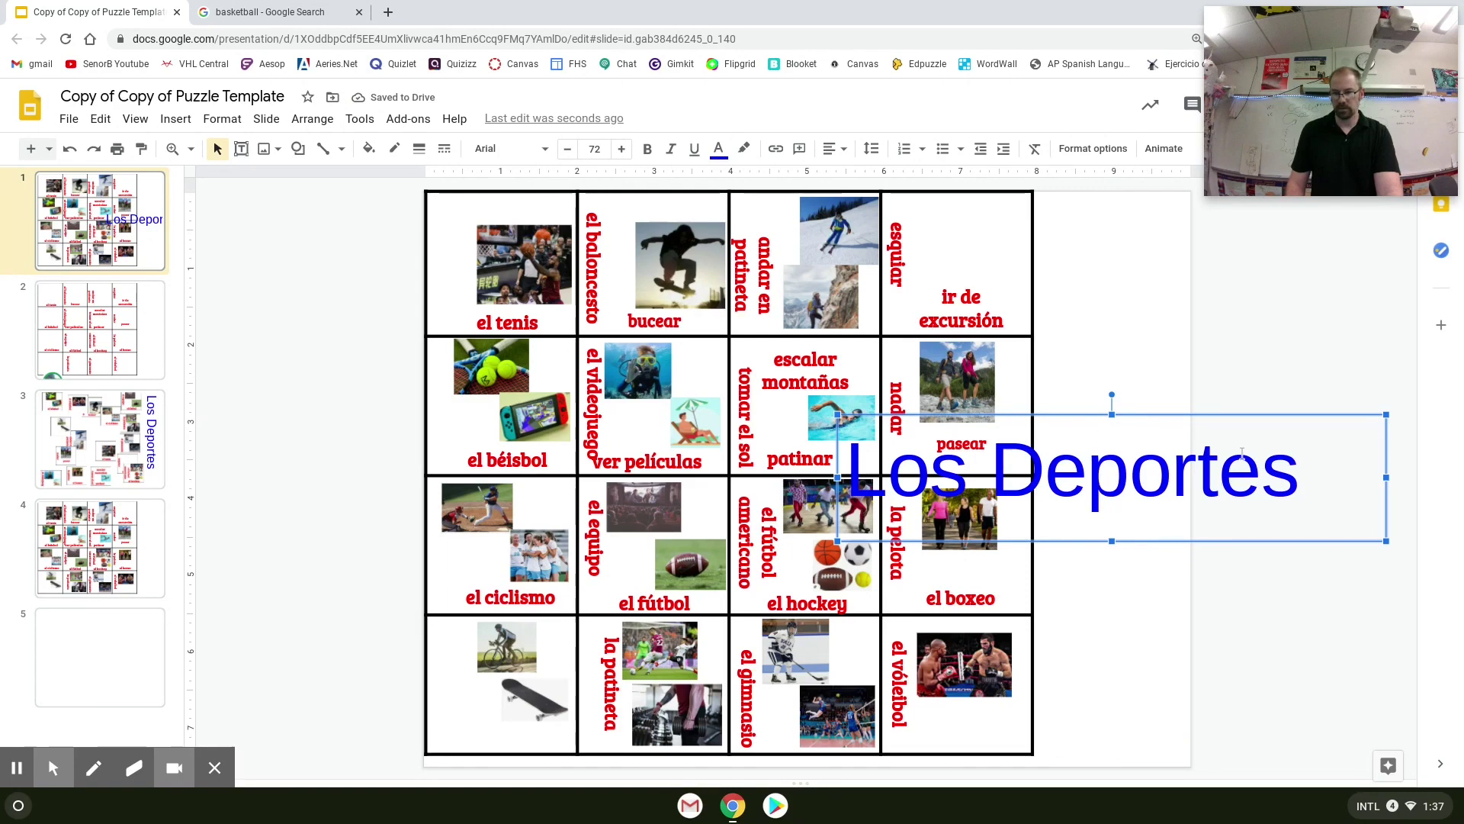
left_click_drag(1112, 395, 1138, 480)
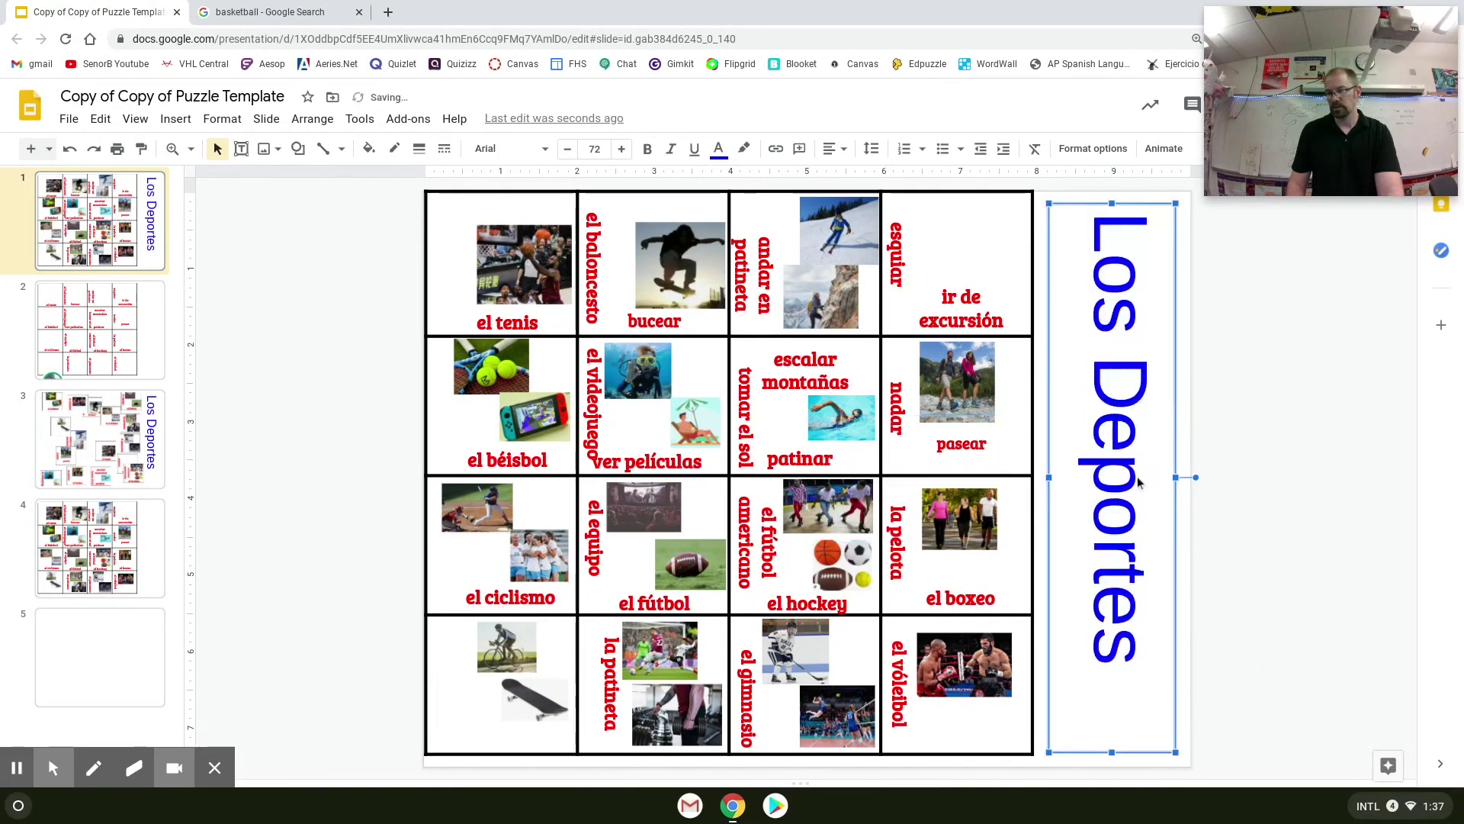
left_click(905, 550)
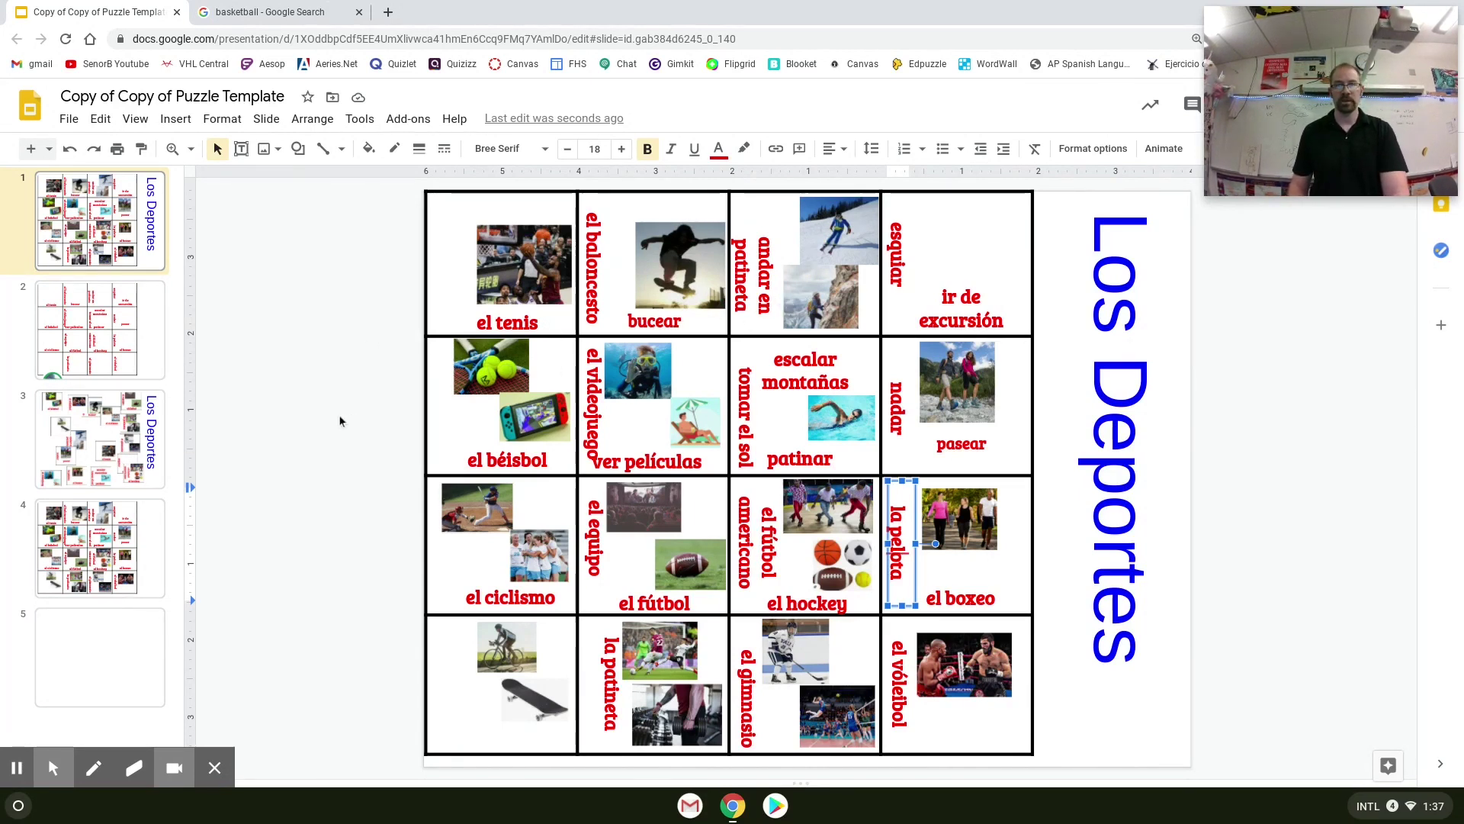
left_click(95, 440)
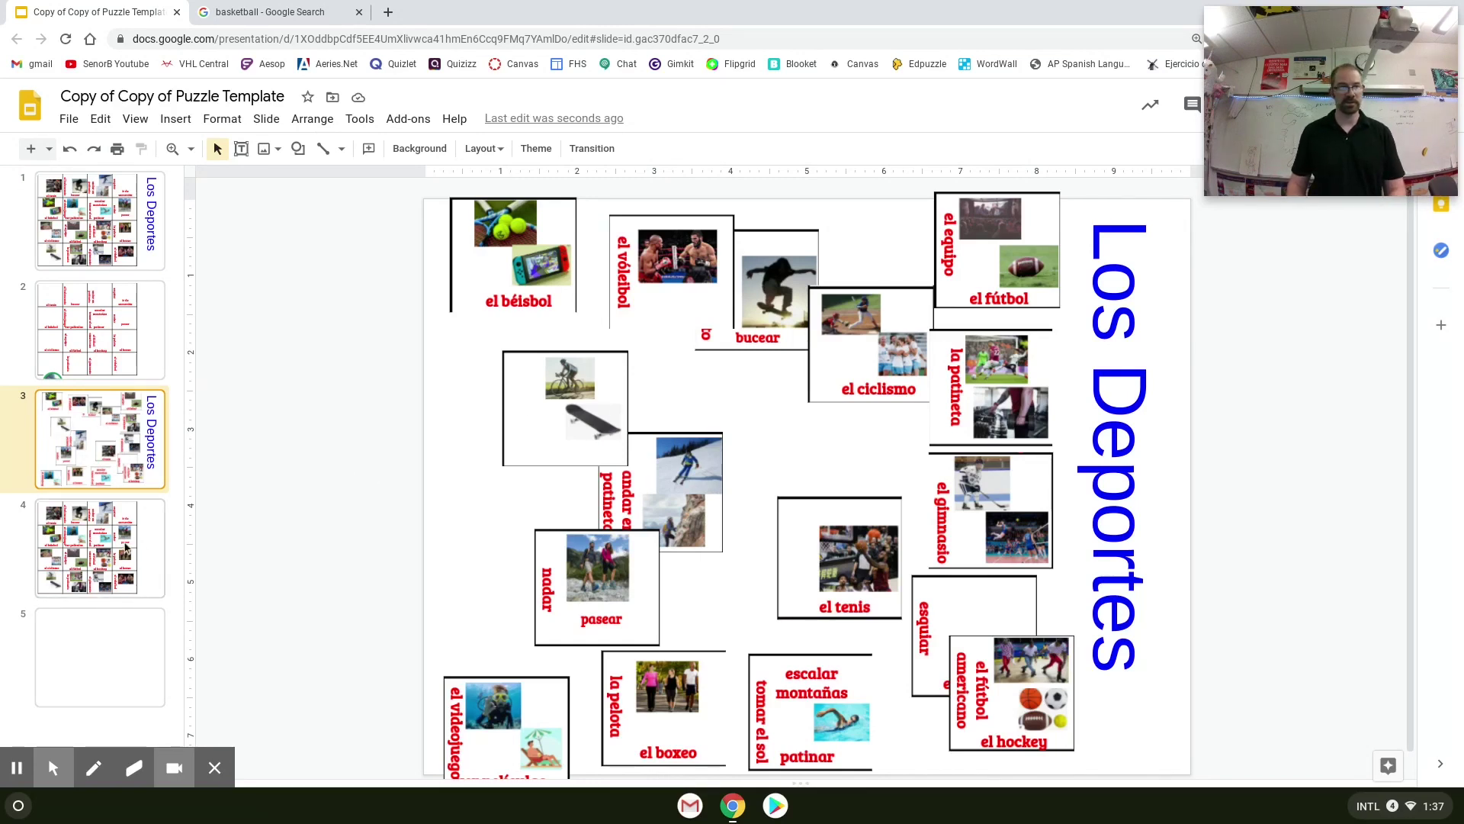
Screenshot the el tenis cell from slide 4's grid and copy it to the clipboard
left_click(94, 232)
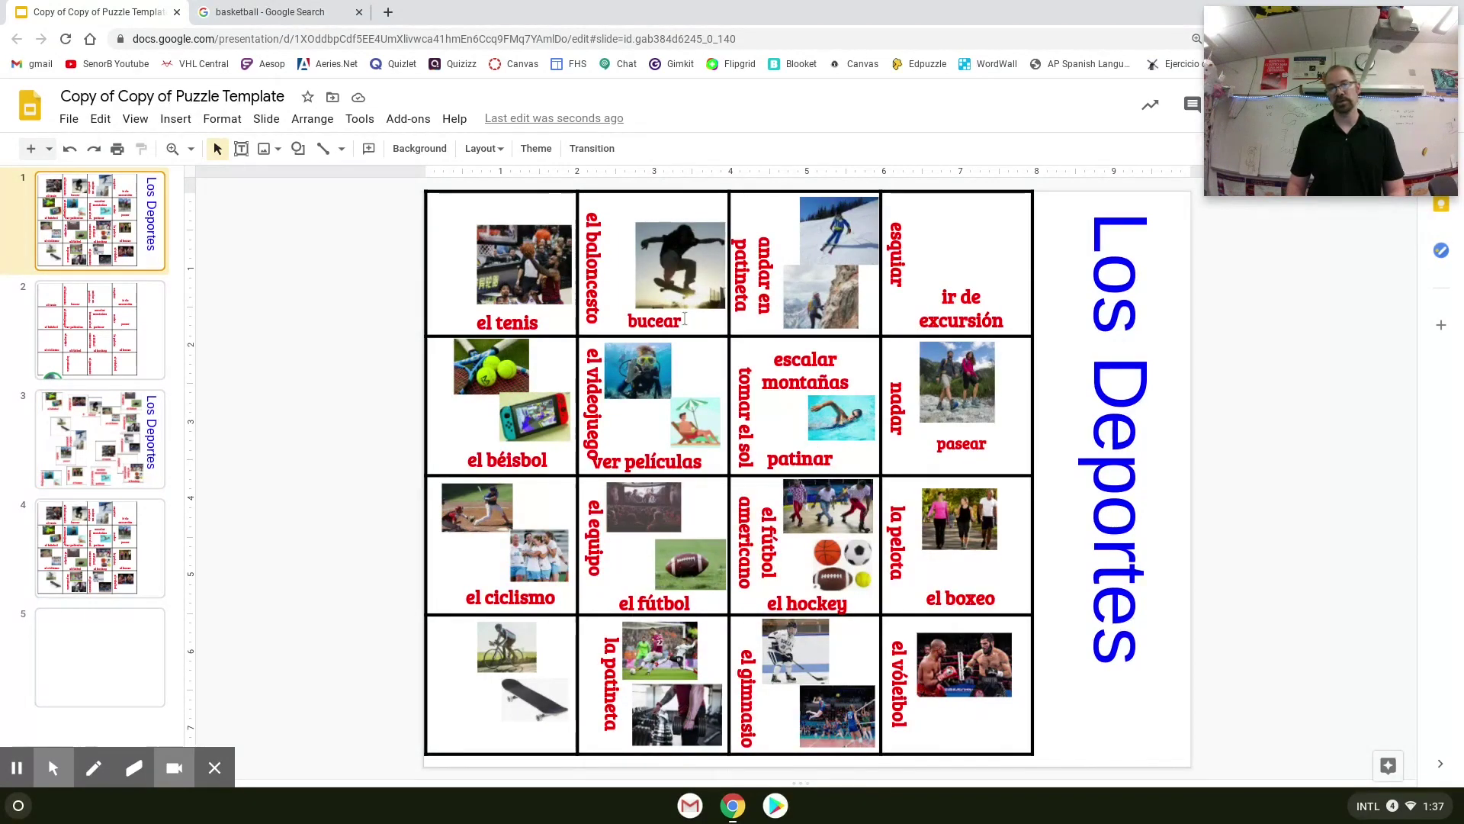
left_click(122, 584)
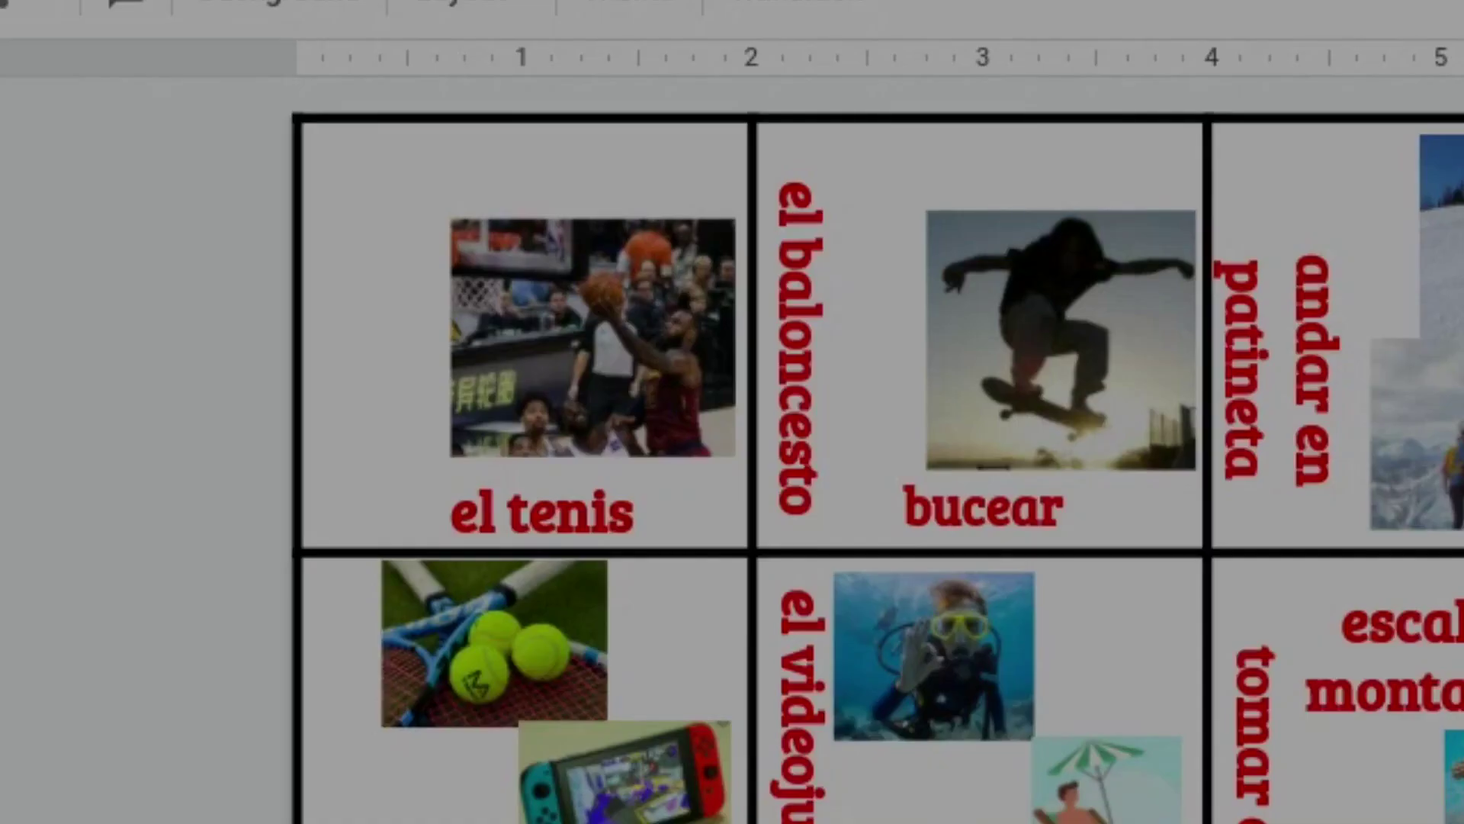
left_click_drag(291, 113, 746, 547)
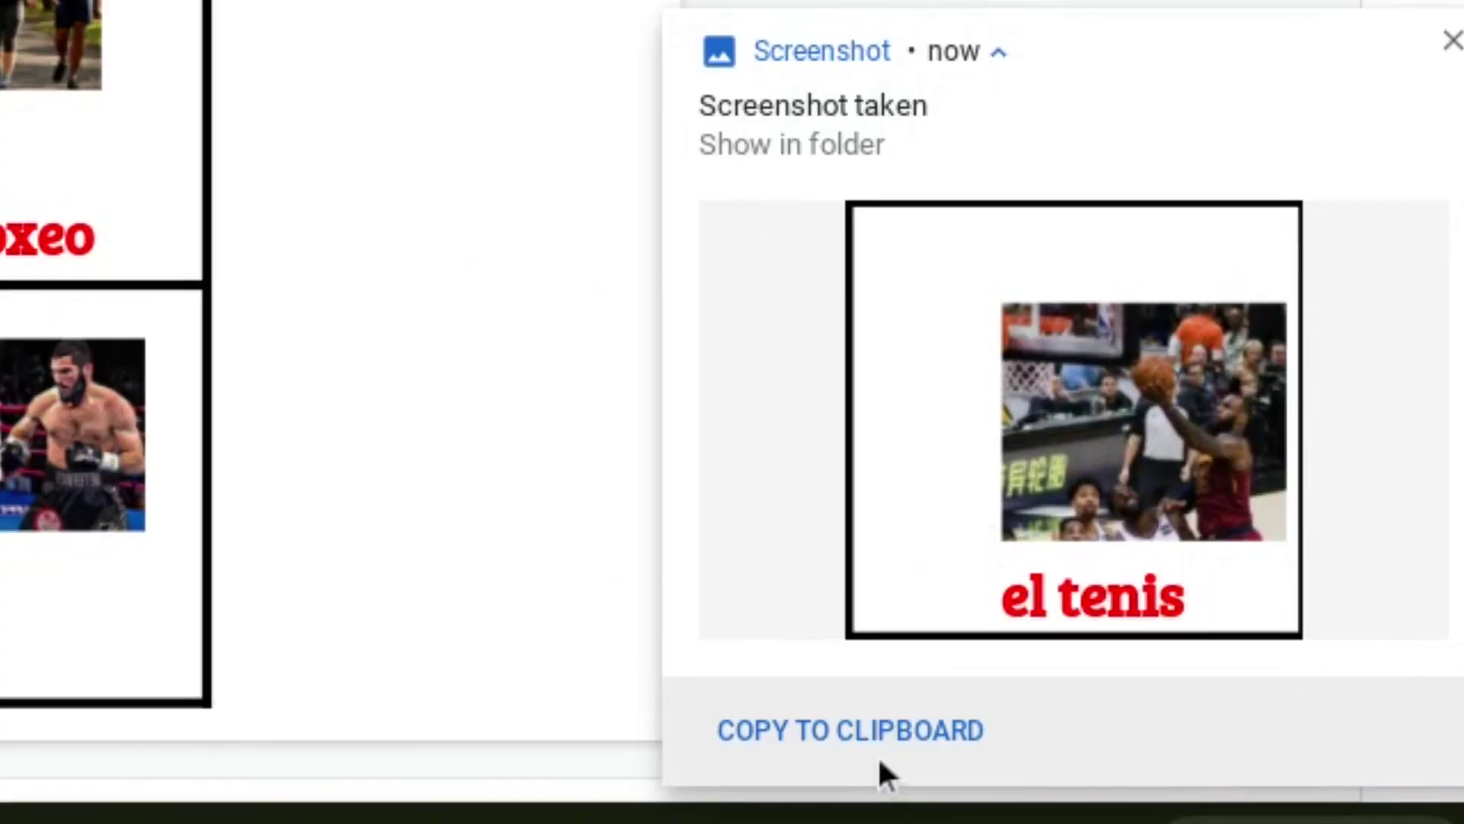
left_click(1251, 774)
Paste the el tenis screenshot onto slide 5 and move it to the centre
left_click(121, 658)
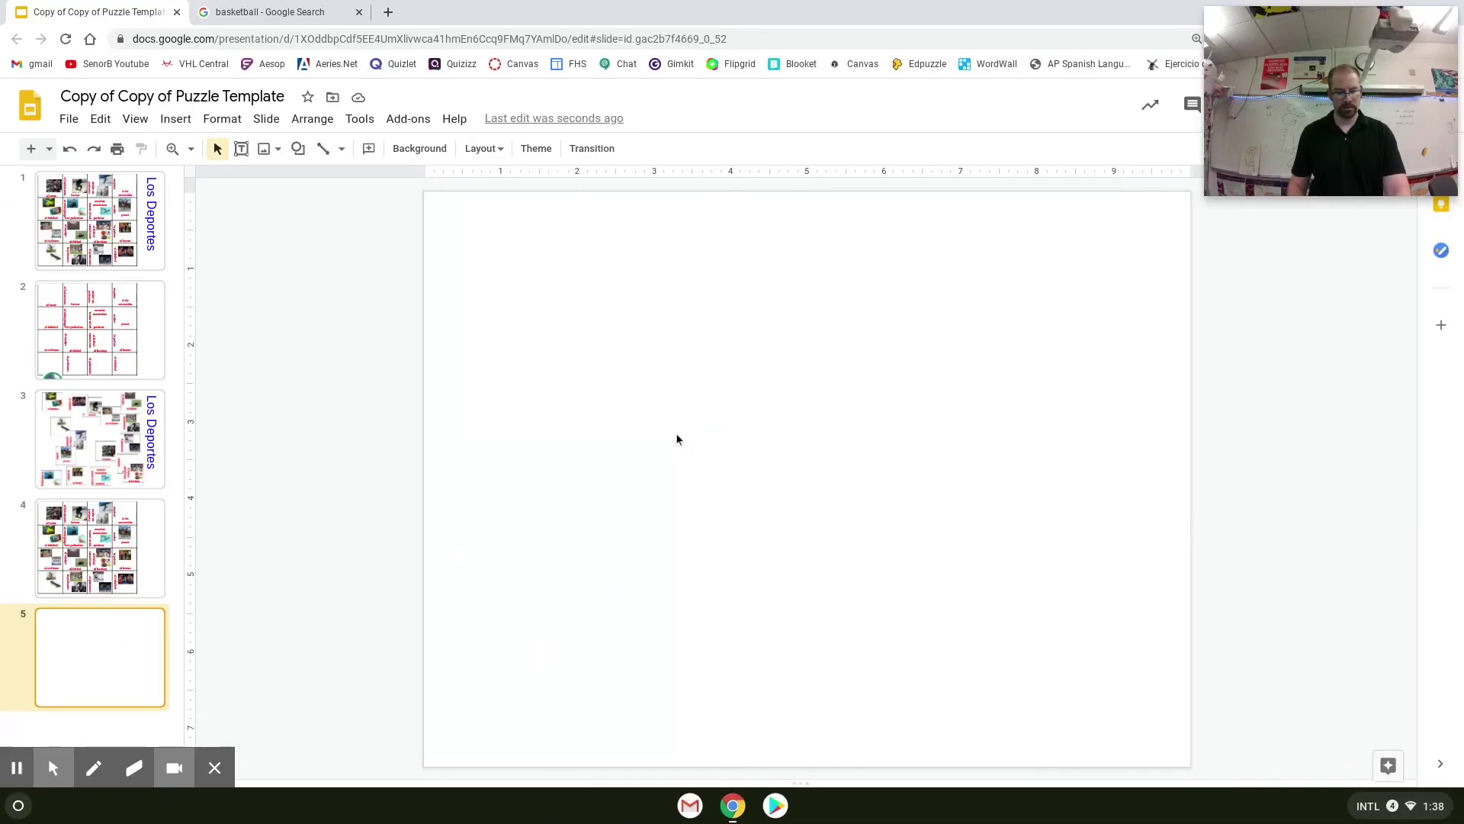
key("ctrl+v")
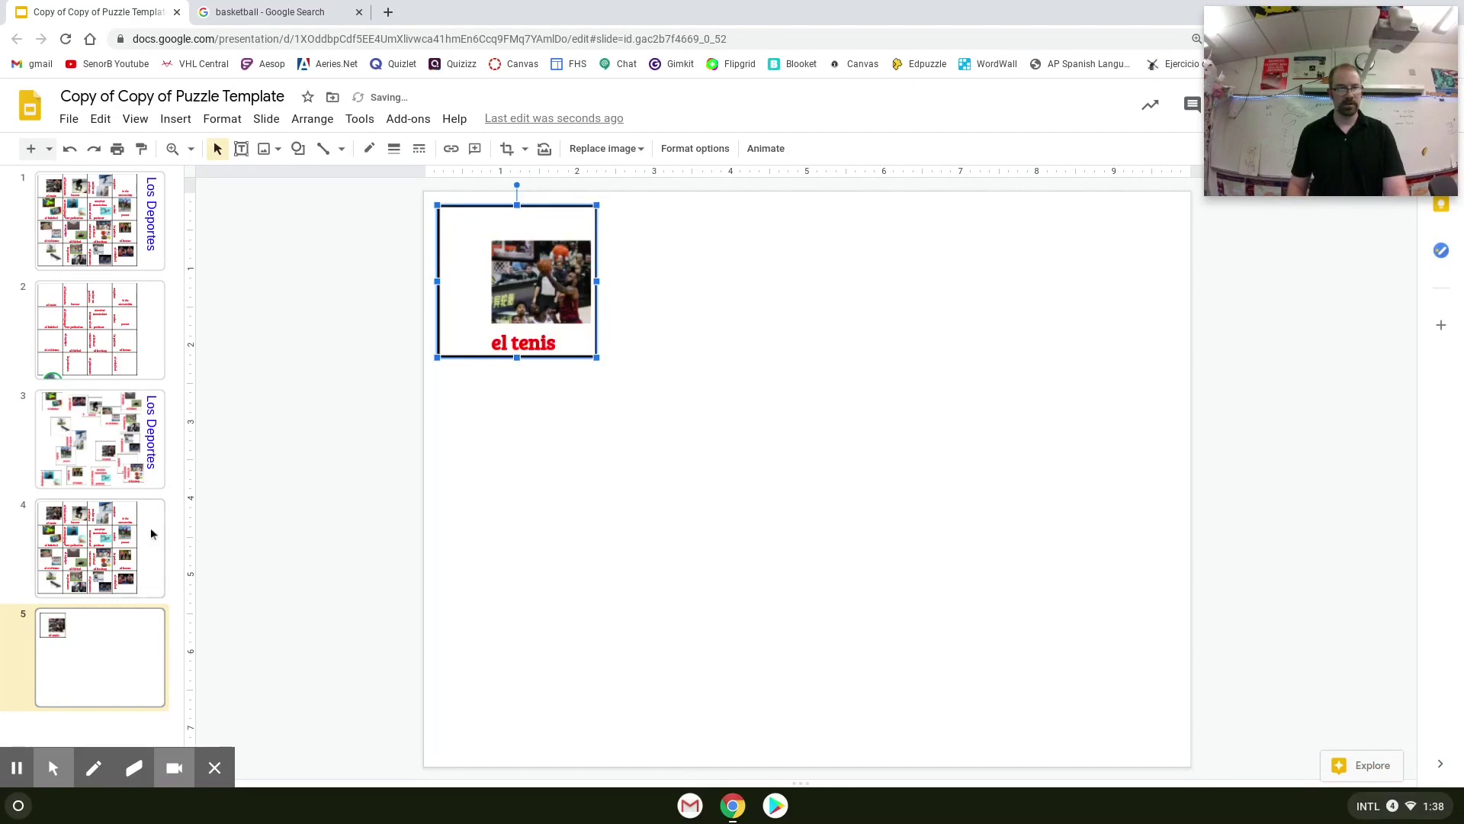
left_click_drag(559, 296, 698, 482)
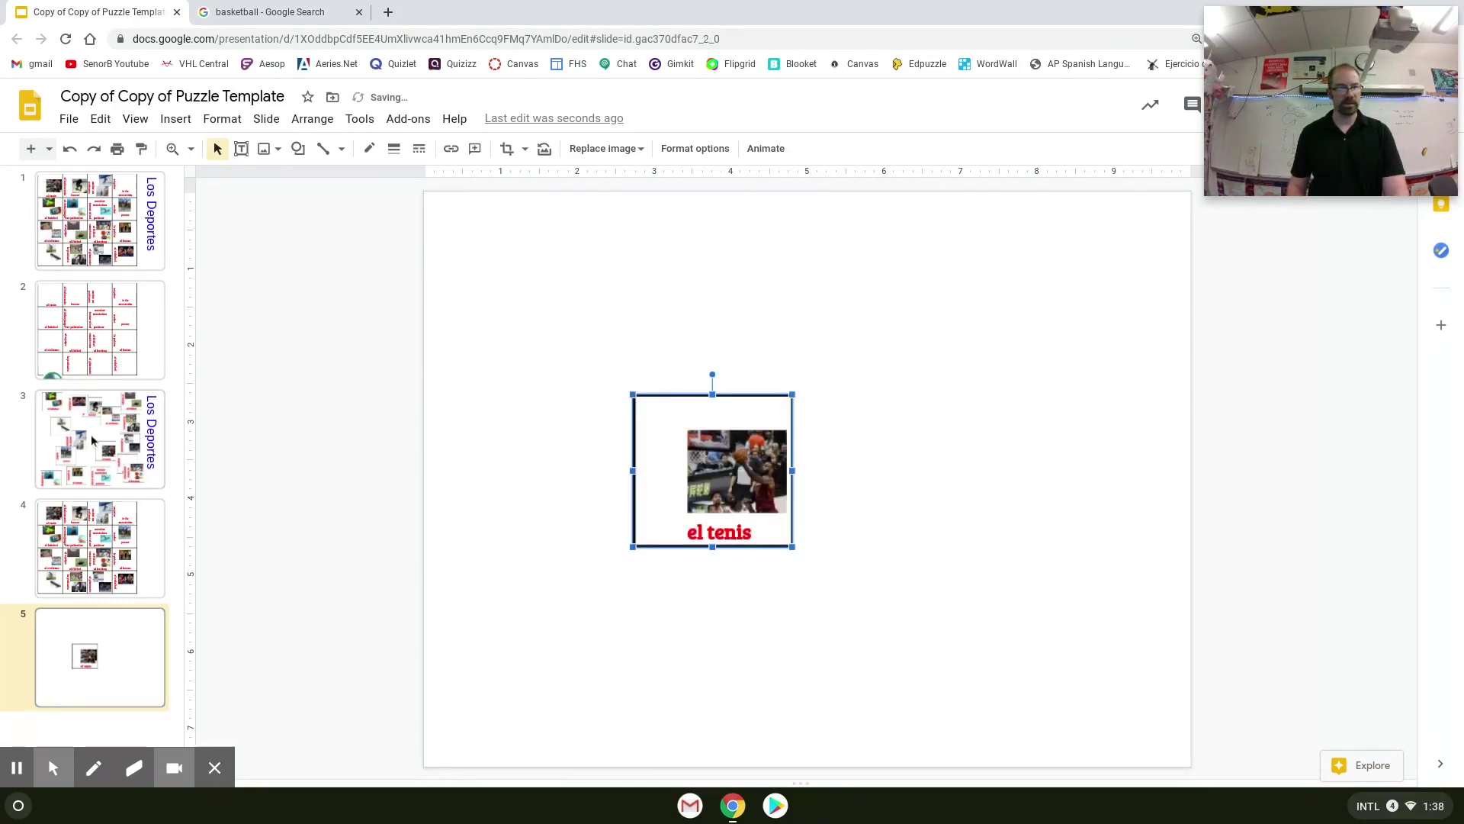
Rearrange slide 3's pieces, including el voleibol, el ciclismo, pasear and el videojuego
left_click(93, 441)
left_click_drag(874, 366, 738, 496)
left_click_drag(562, 412, 875, 377)
left_click_drag(637, 348, 563, 455)
left_click_drag(729, 496, 703, 370)
left_click_drag(602, 587, 541, 499)
left_click_drag(539, 715, 615, 604)
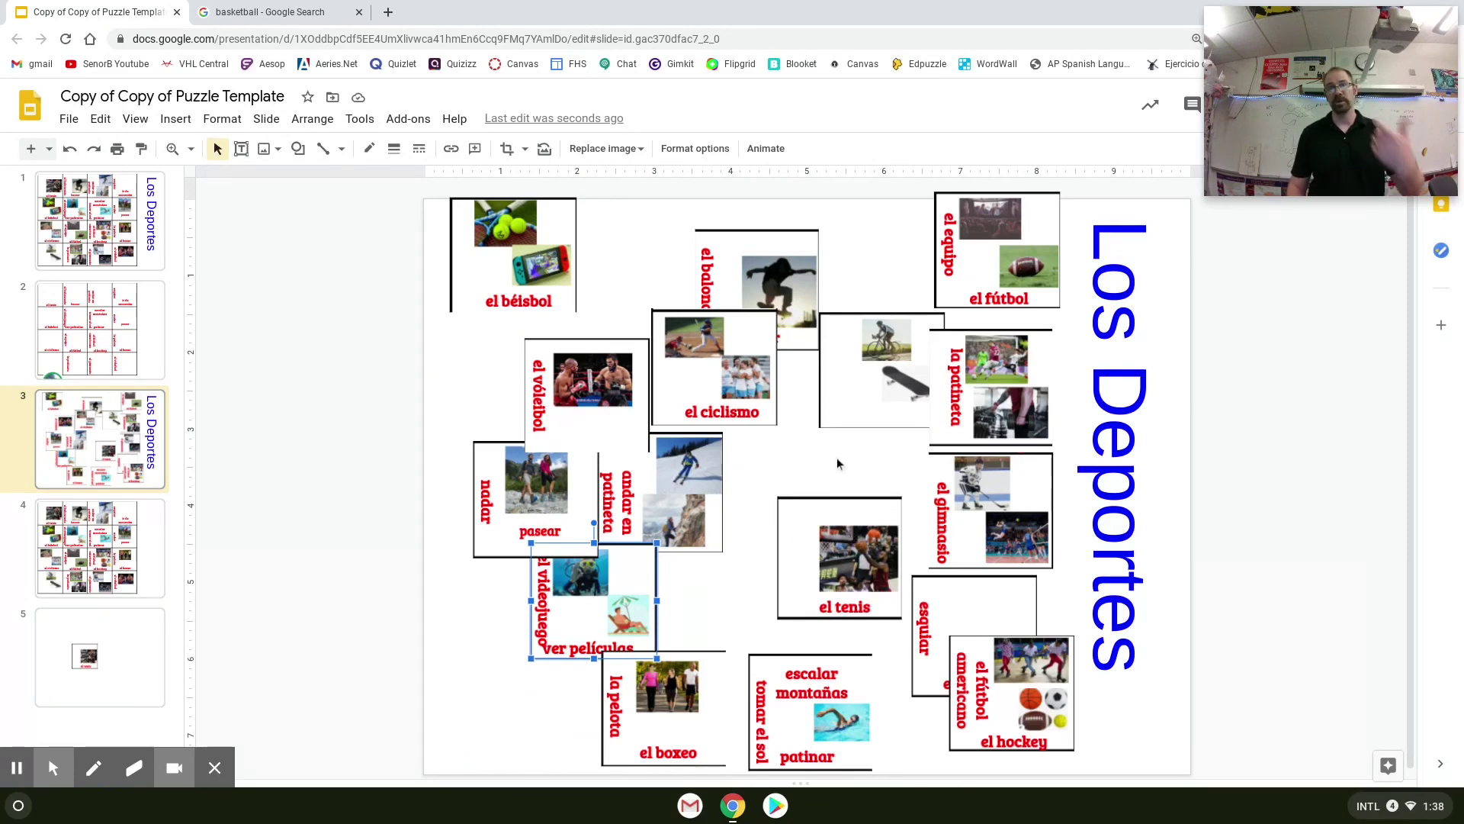
left_click(143, 561)
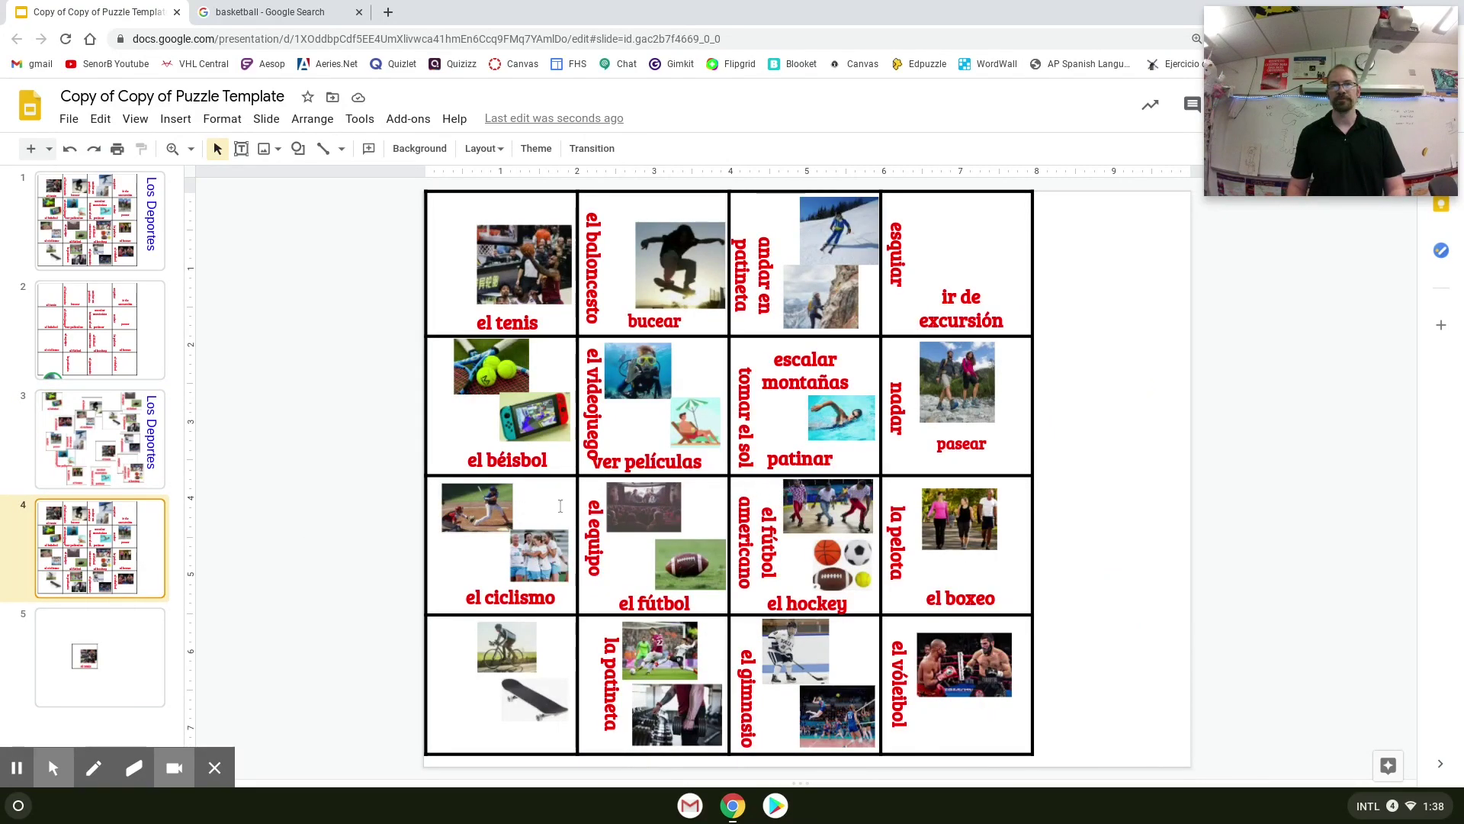